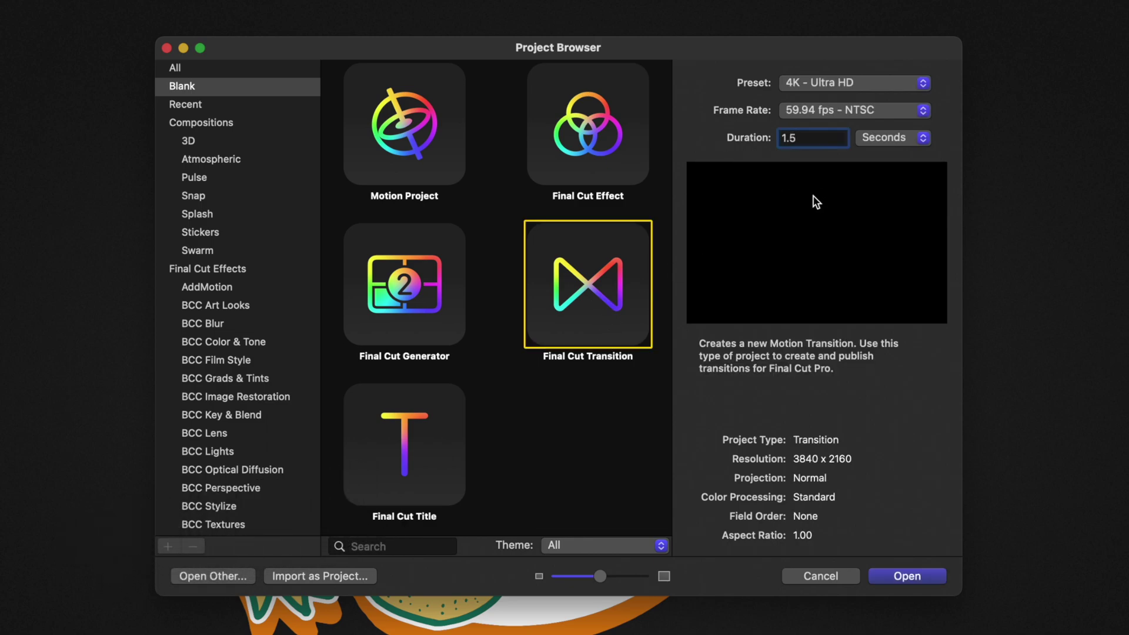
- Create a 4K Final Cut Transition project at 23.98 fps lasting 1.5 seconds
{"action": "left_click", "coordinate": [817, 116]}
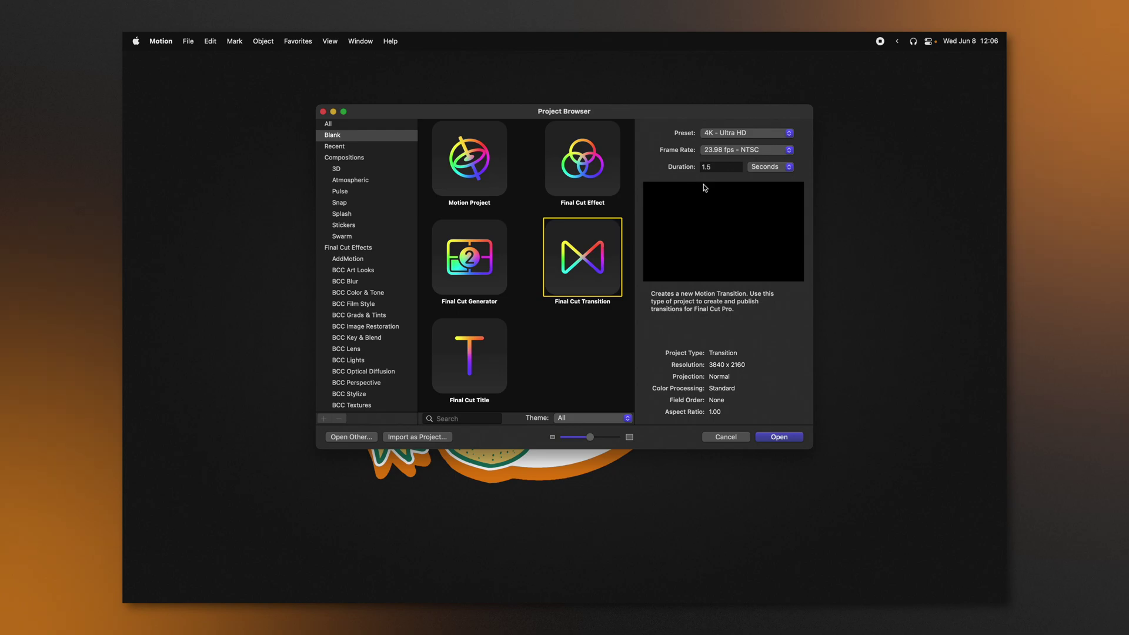
{"action": "left_click", "coordinate": [779, 437]}
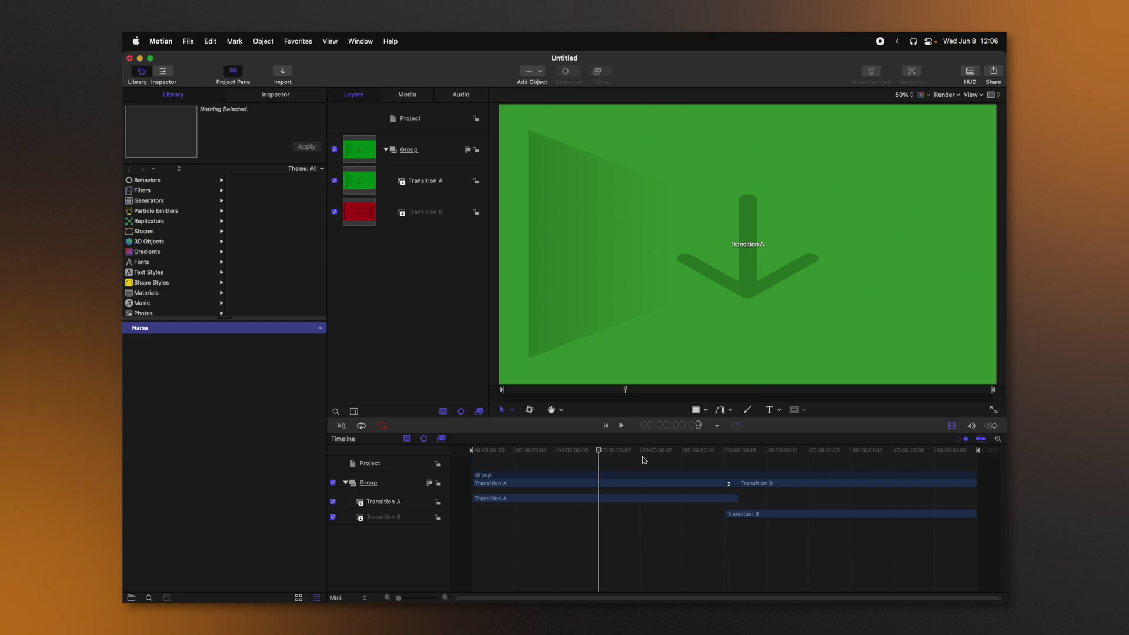
- Extend the Transition B placeholder so it starts at the first frame
{"action": "left_click_drag", "start_coordinate": [851, 451], "coordinate": [858, 480]}
{"action": "left_click", "coordinate": [850, 486]}
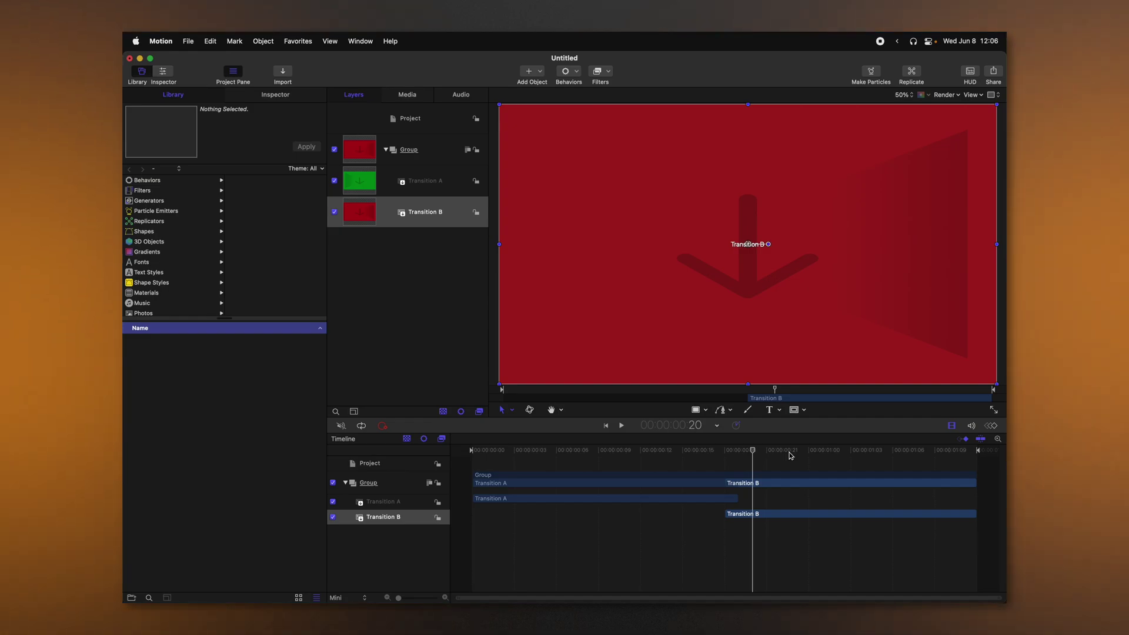
{"action": "left_click_drag", "start_coordinate": [681, 454], "coordinate": [603, 478]}
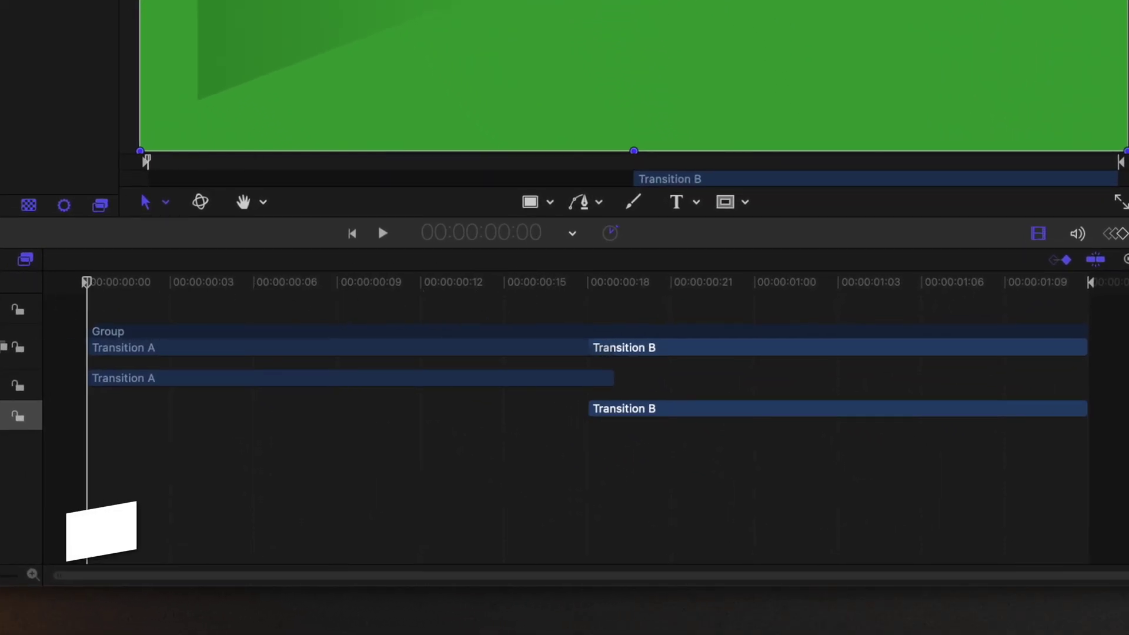
{"action": "key", "text": "i"}
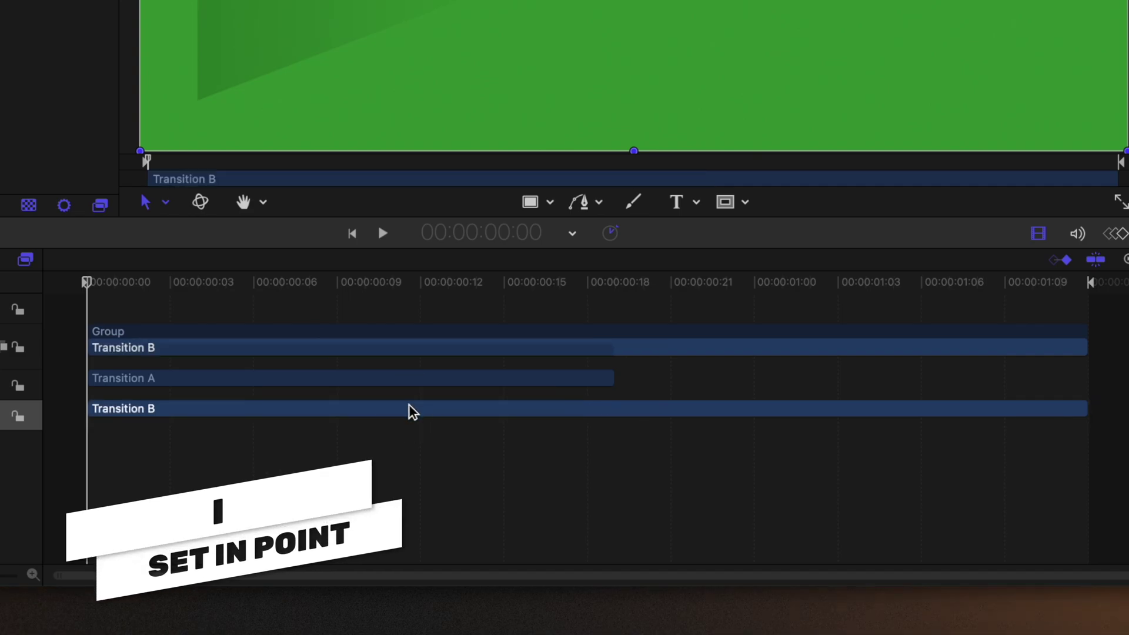
- Extend the Transition A placeholder to the last frame of the project
{"action": "left_click", "coordinate": [572, 379]}
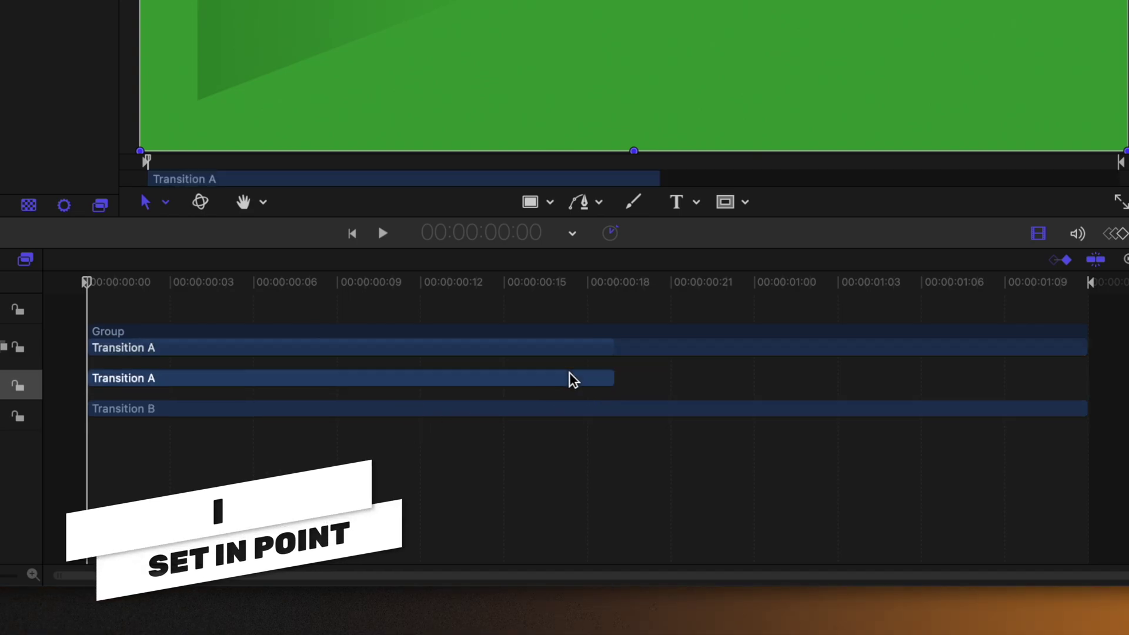
{"action": "left_click_drag", "start_coordinate": [588, 281], "coordinate": [1090, 259]}
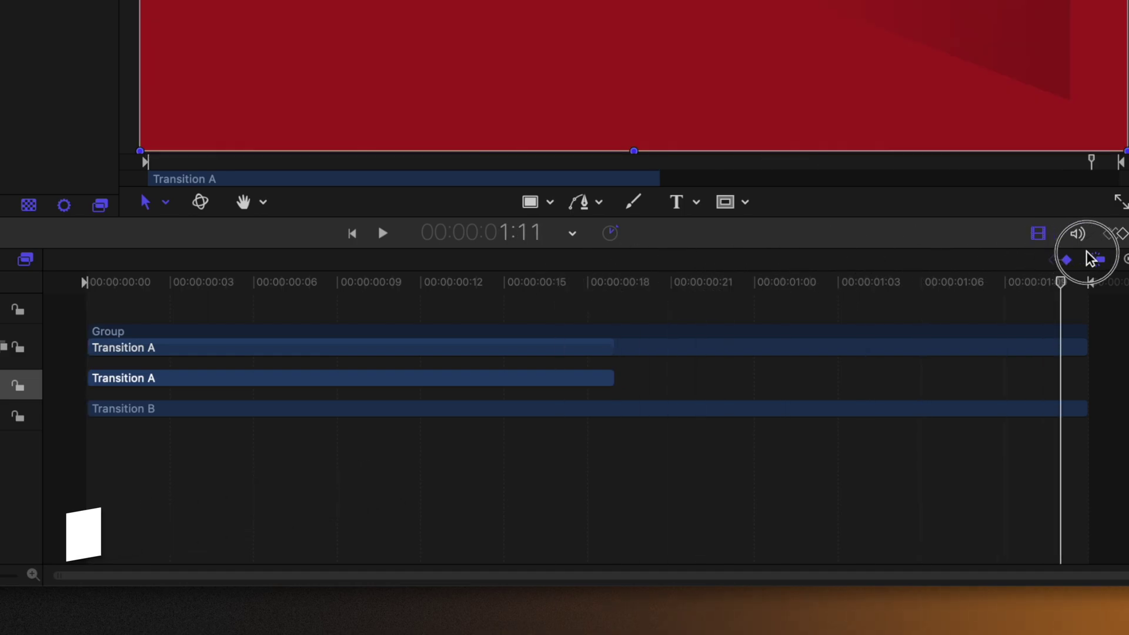
{"action": "key", "text": "o"}
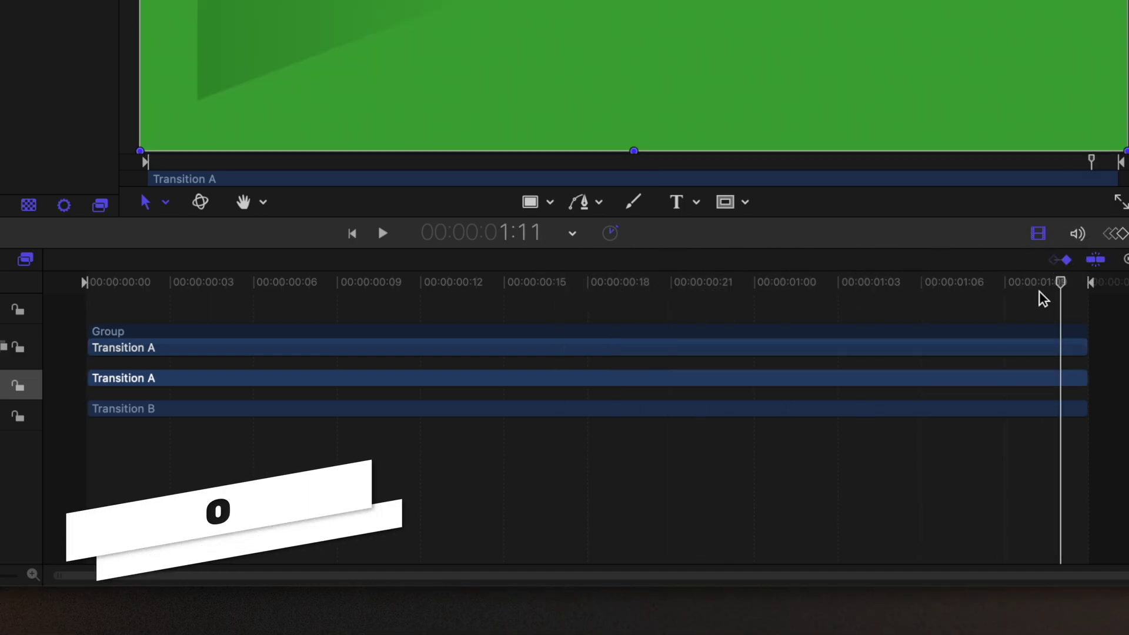
{"action": "left_click_drag", "start_coordinate": [1044, 299], "coordinate": [117, 296]}
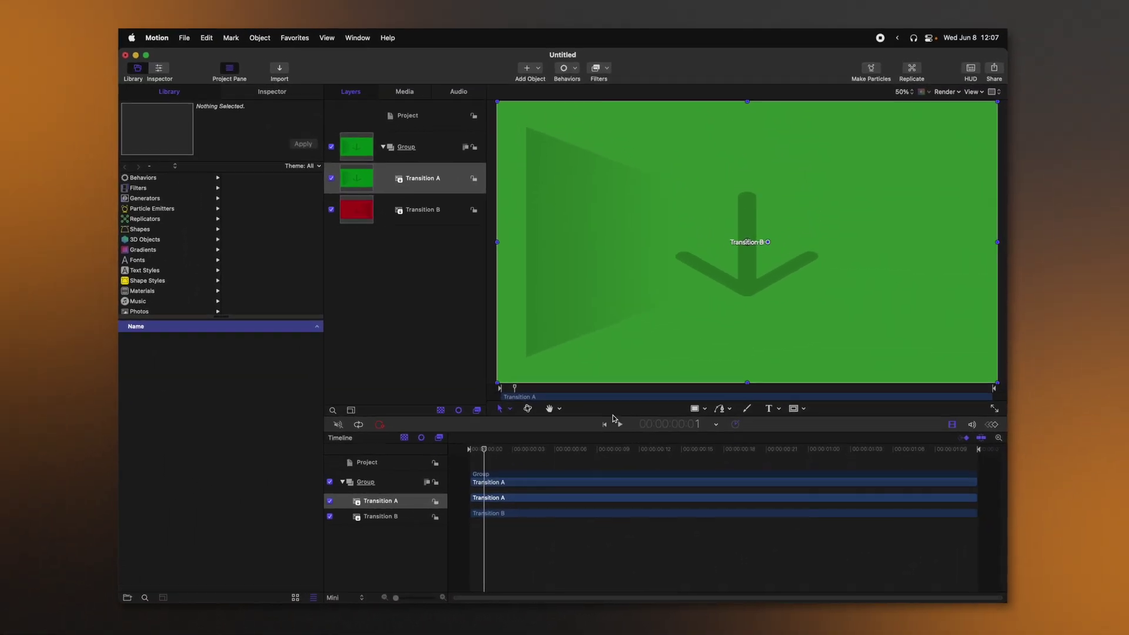
- Drag Transition A's opacity to 0, then reset it to an unanimated 100%
{"action": "left_click", "coordinate": [337, 95]}
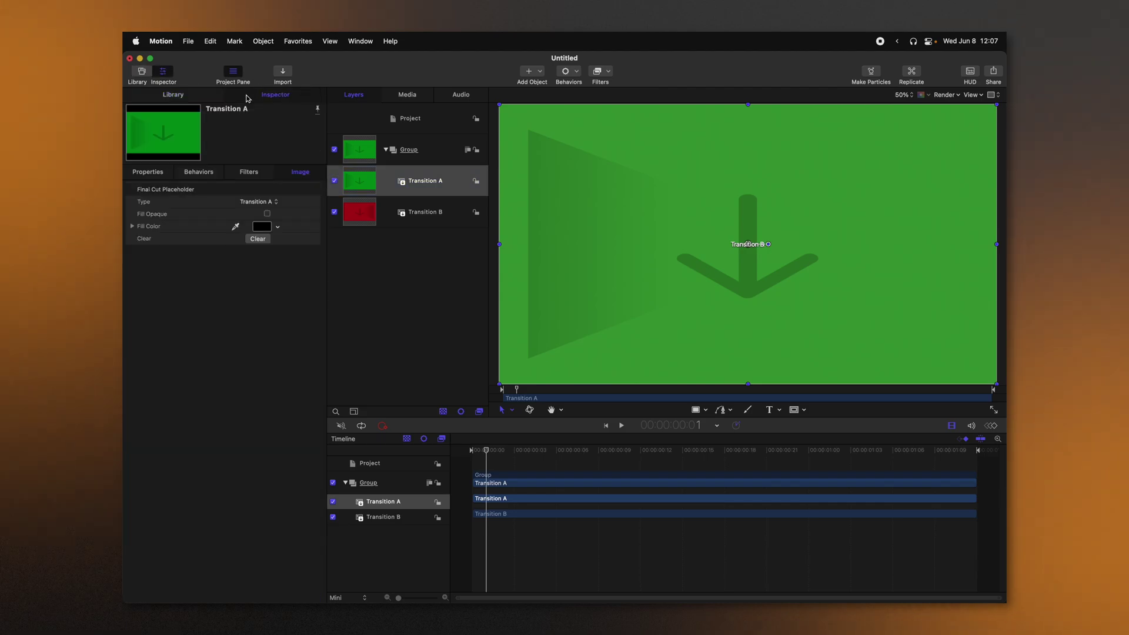
{"action": "left_click", "coordinate": [148, 171]}
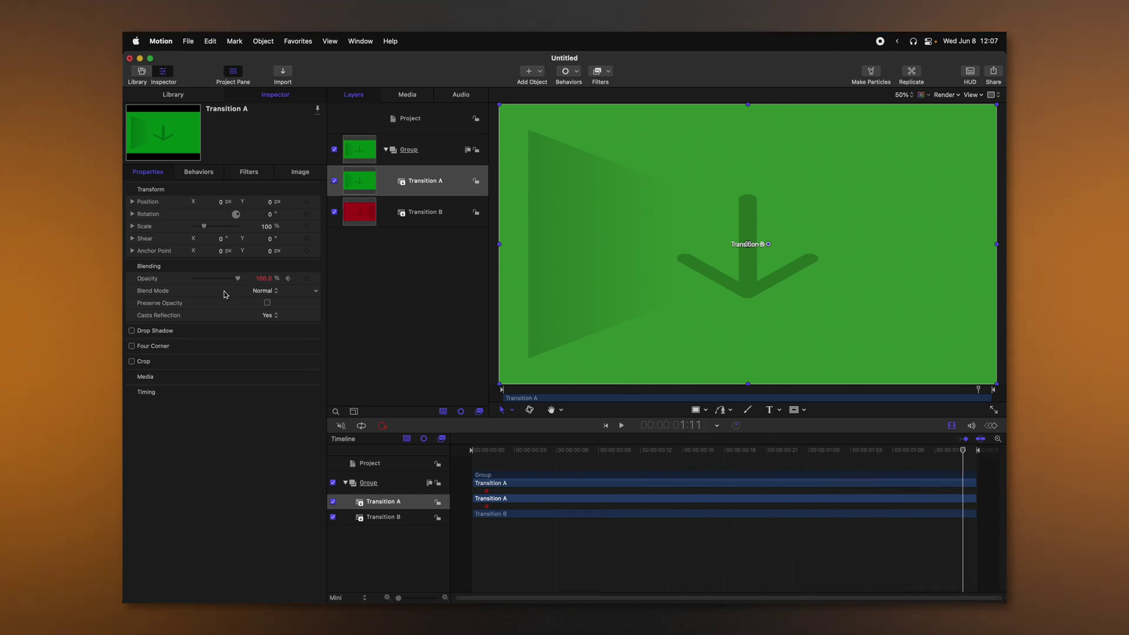
{"action": "left_click_drag", "start_coordinate": [237, 278], "coordinate": [124, 270]}
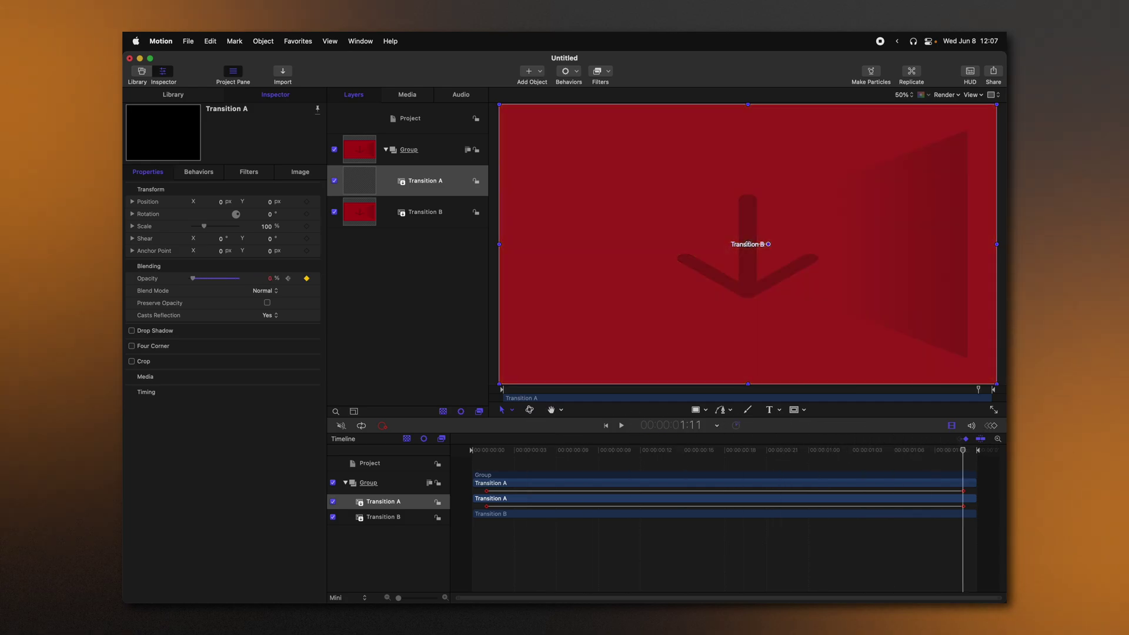
{"action": "left_click", "coordinate": [317, 280]}
{"action": "left_click", "coordinate": [351, 284]}
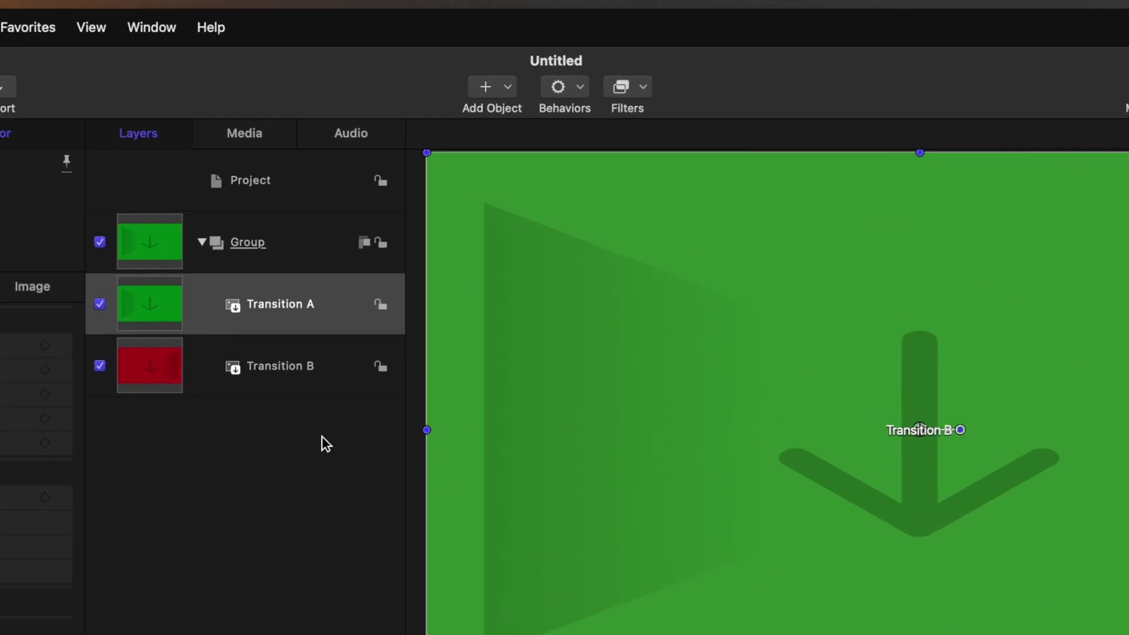
- Add the Stylize > Bad TV filter to the Group containing Transition A and B
{"action": "left_click", "coordinate": [283, 252]}
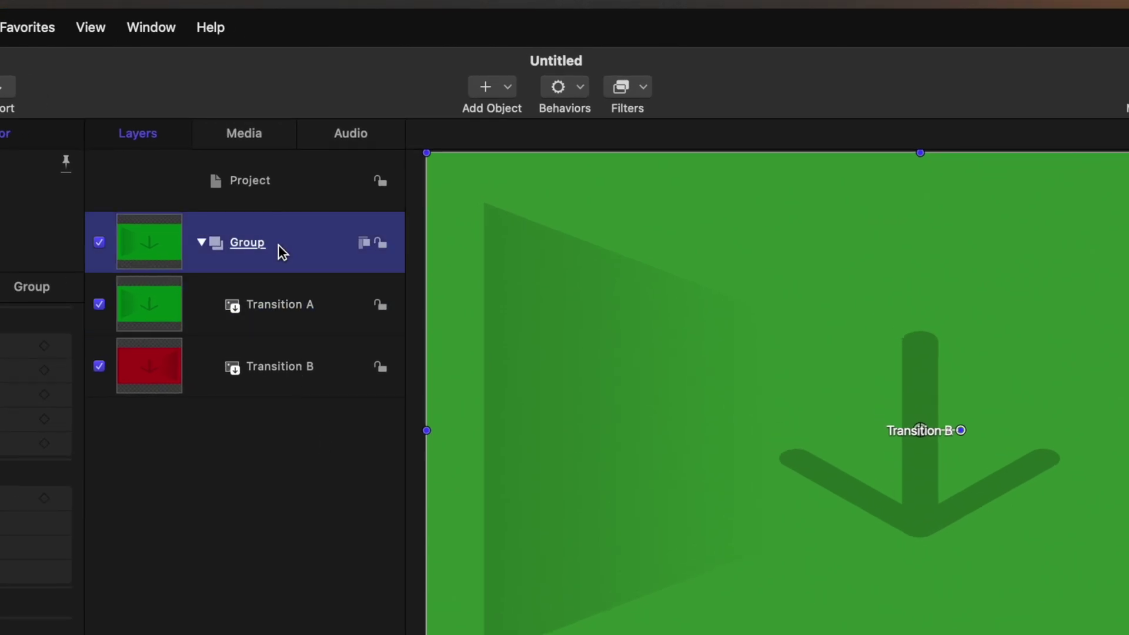
{"action": "left_click", "coordinate": [643, 87]}
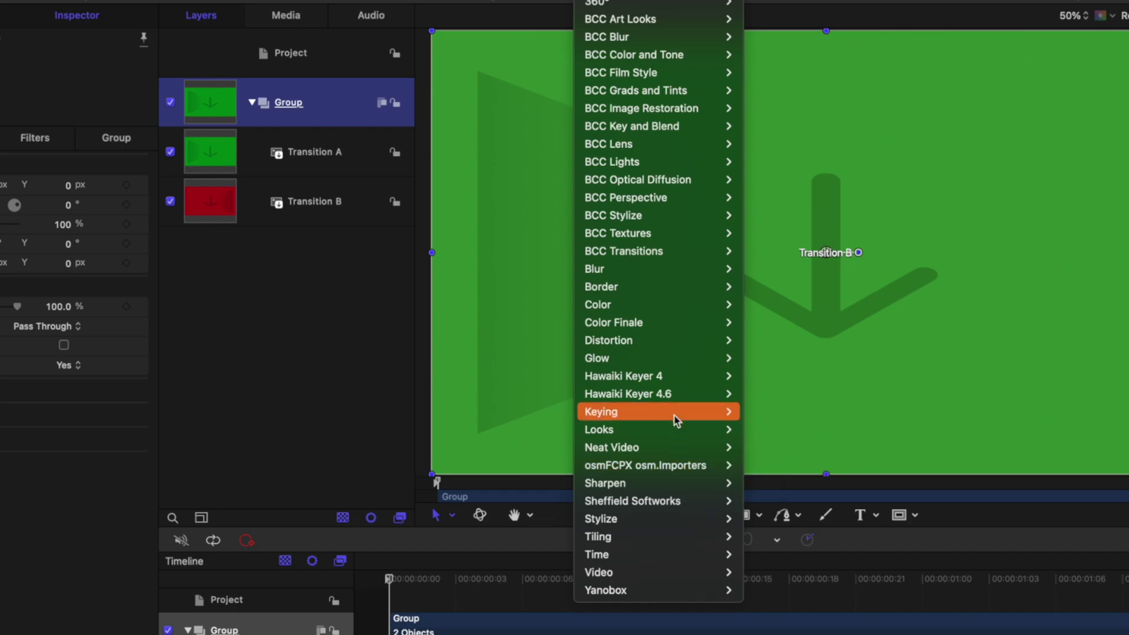
{"action": "mouse_move", "coordinate": [704, 517]}
{"action": "left_click", "coordinate": [809, 381]}
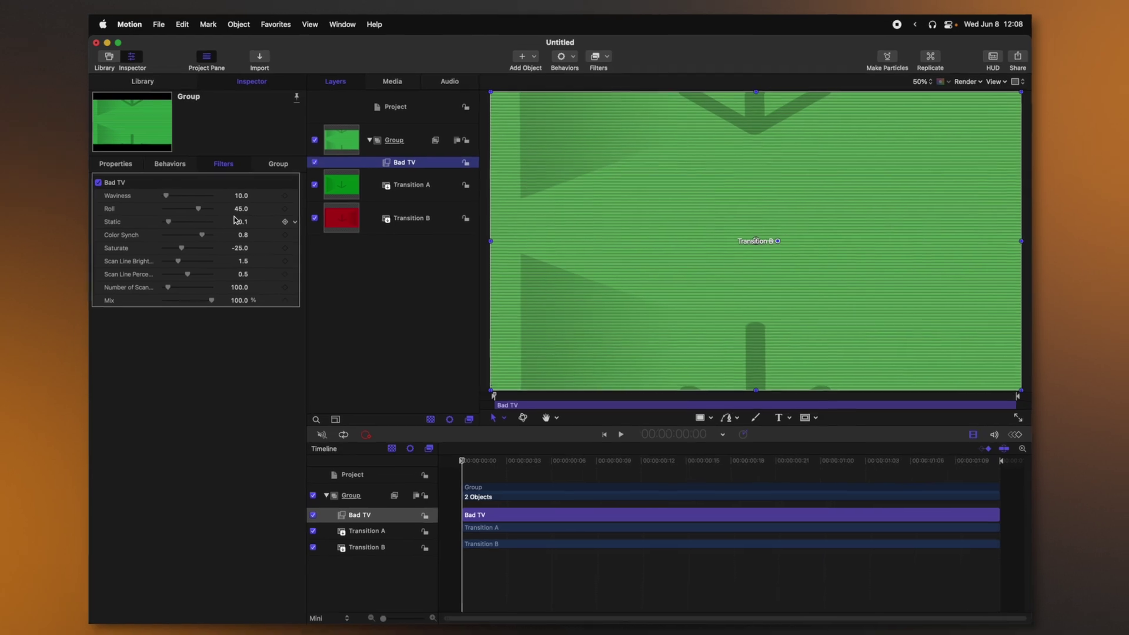
{"action": "left_click", "coordinate": [65, 205]}
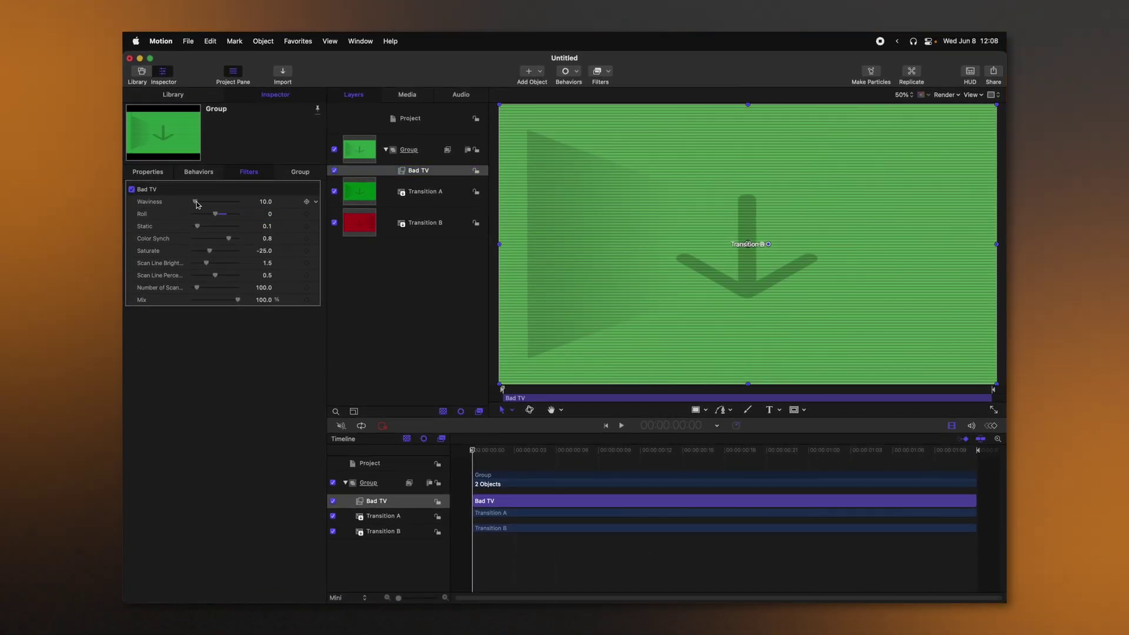
- Keyframe Bad TV Waviness and Mix at 0 on frame 0, peaking at 200 and 100% at frame 18
{"action": "left_click_drag", "start_coordinate": [195, 201], "coordinate": [191, 202]}
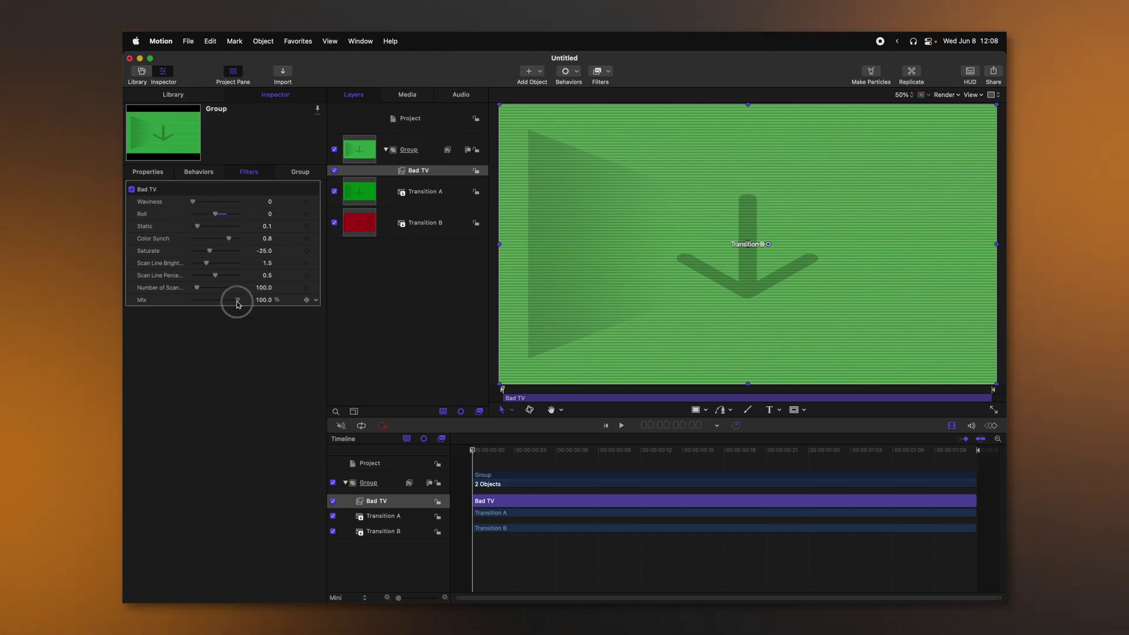
{"action": "left_click_drag", "start_coordinate": [238, 303], "coordinate": [157, 299]}
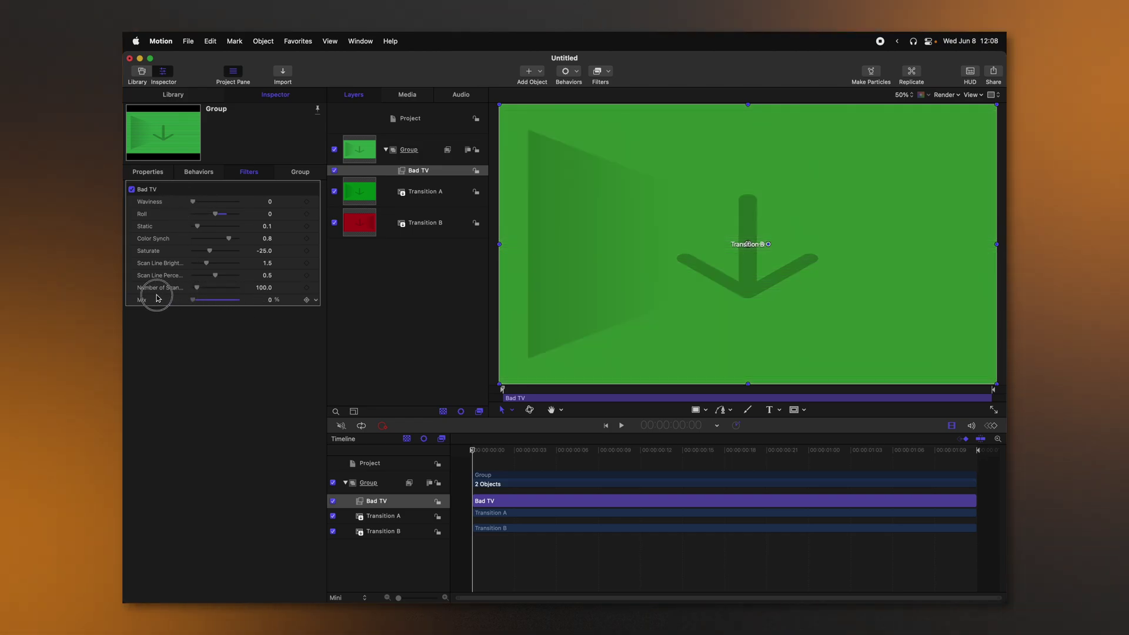
{"action": "left_click", "coordinate": [307, 301]}
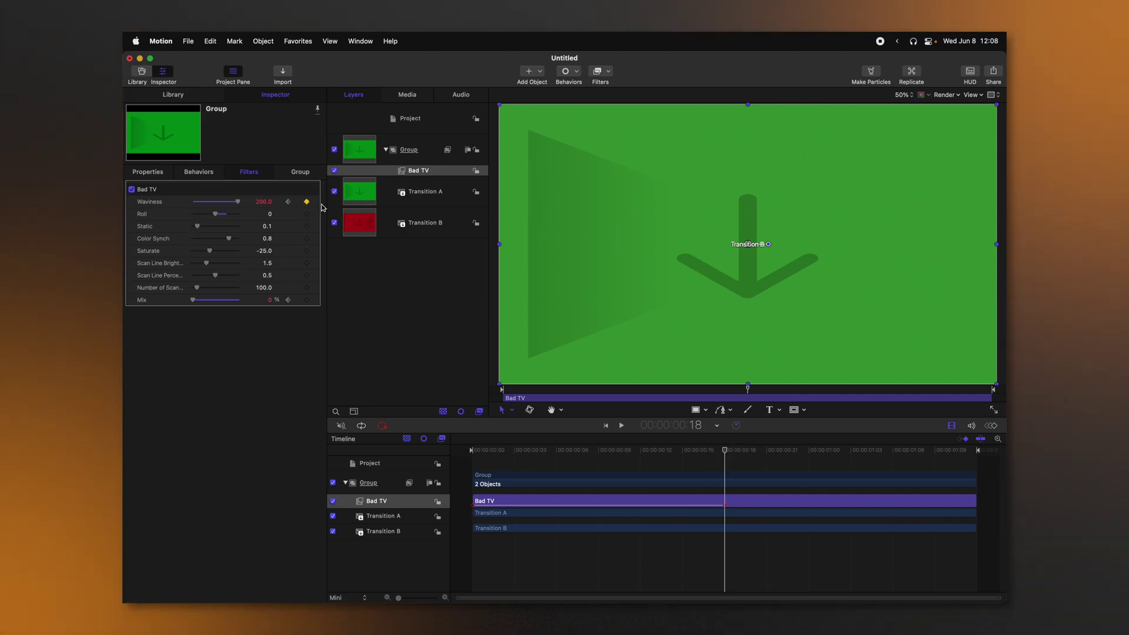
{"action": "left_click_drag", "start_coordinate": [204, 301], "coordinate": [243, 301]}
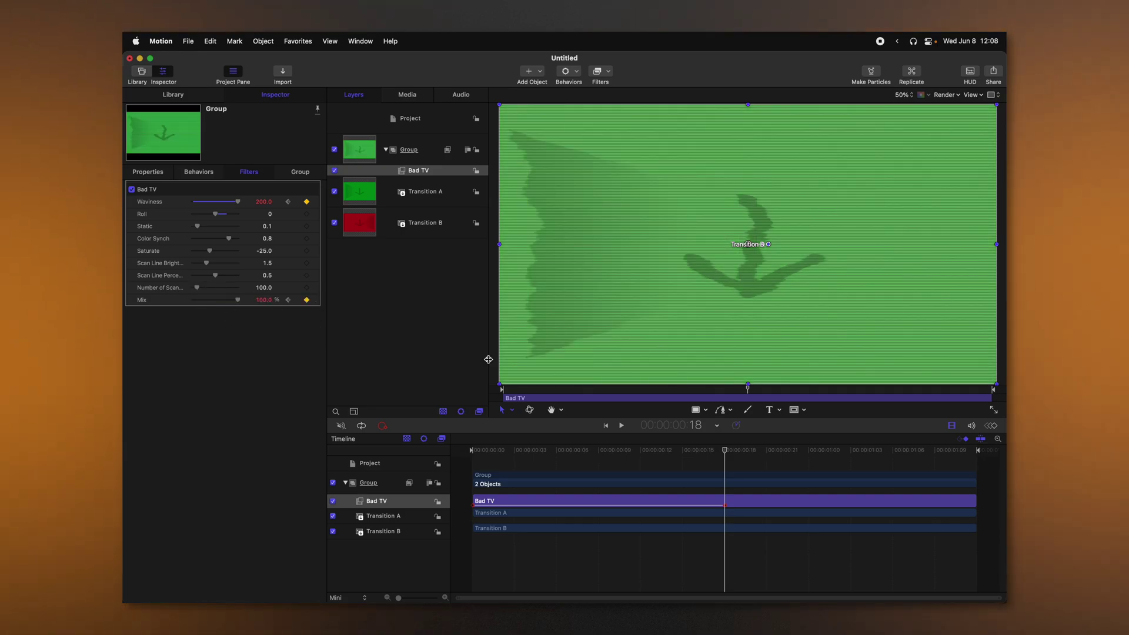
{"action": "left_click", "coordinate": [492, 451]}
{"action": "left_click_drag", "start_coordinate": [528, 444], "coordinate": [735, 461]}
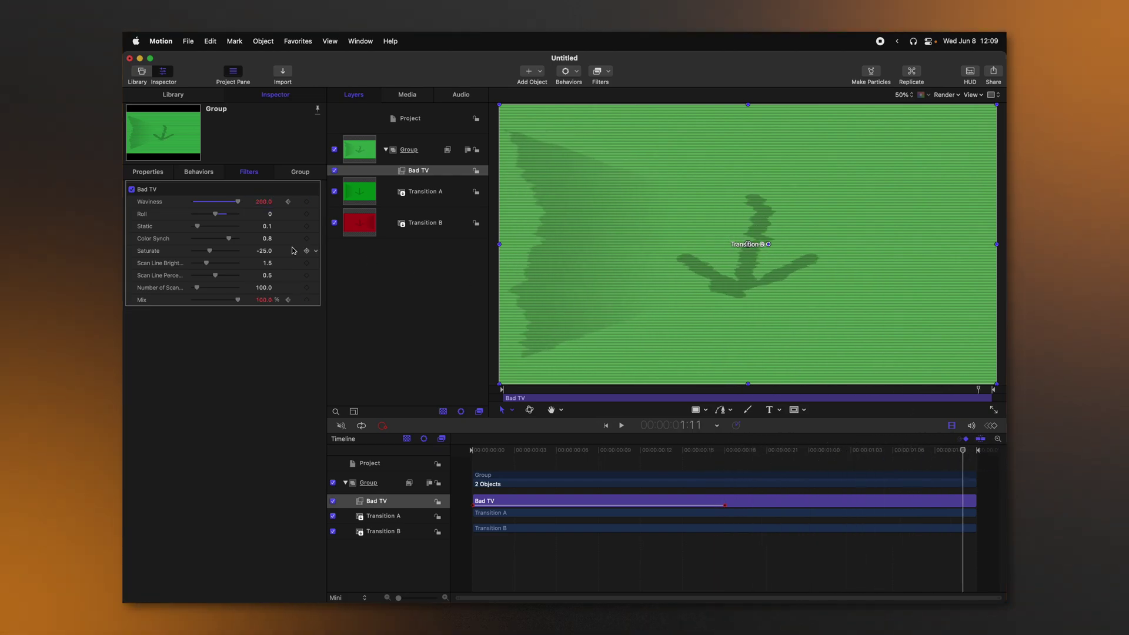
- Return Waviness and Mix to 0 at the end of the transition
{"action": "left_click_drag", "start_coordinate": [219, 206], "coordinate": [187, 202]}
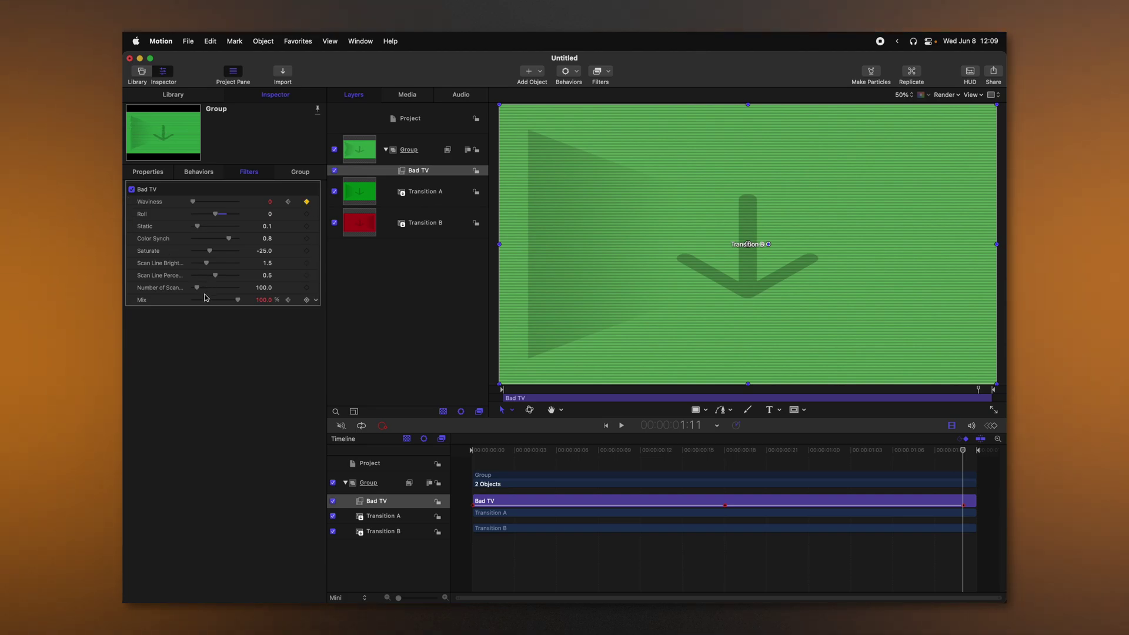
{"action": "left_click_drag", "start_coordinate": [238, 300], "coordinate": [124, 304]}
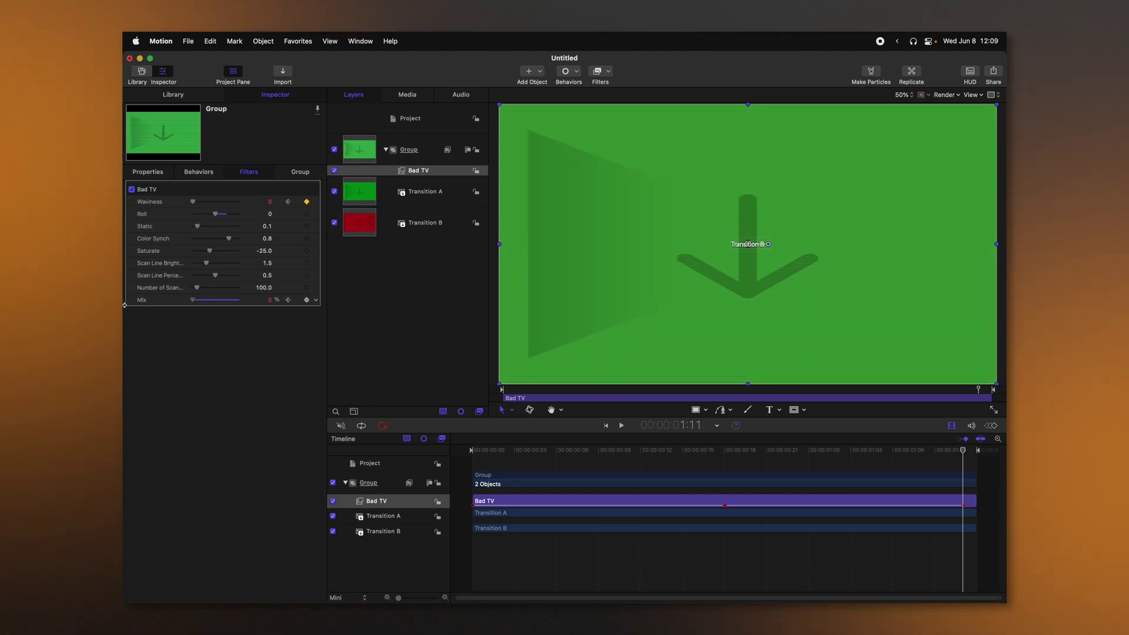
{"action": "left_click", "coordinate": [725, 450]}
- Keyframe Transition A's opacity from 100% at frame 0 down to 0% at frame 18
{"action": "left_click", "coordinate": [424, 203]}
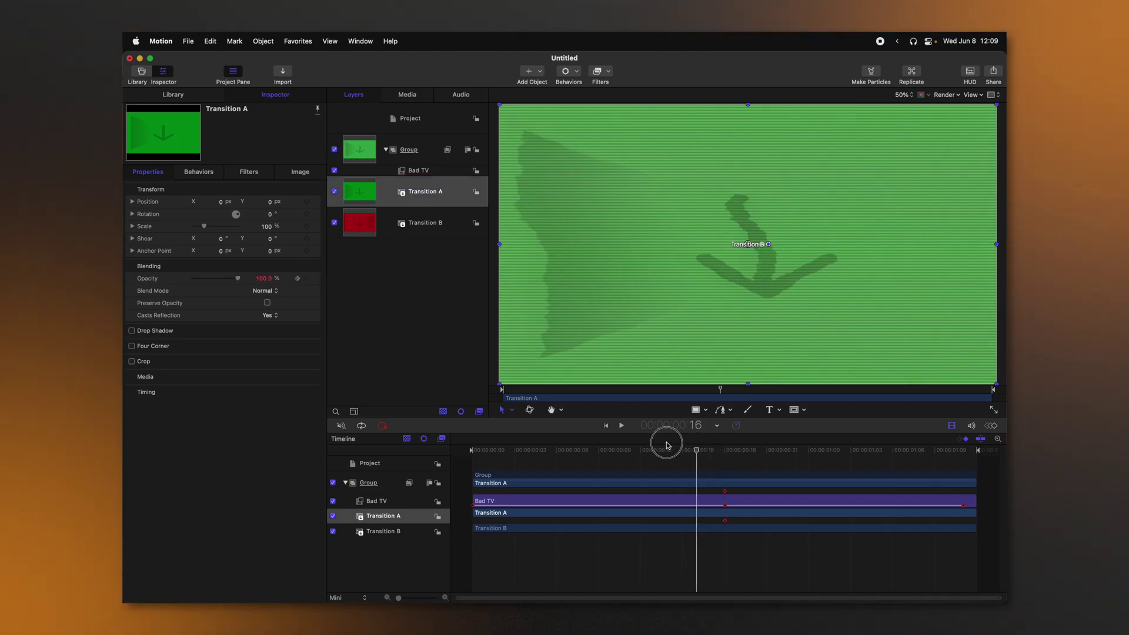
{"action": "left_click_drag", "start_coordinate": [668, 445], "coordinate": [449, 442]}
{"action": "left_click", "coordinate": [306, 278]}
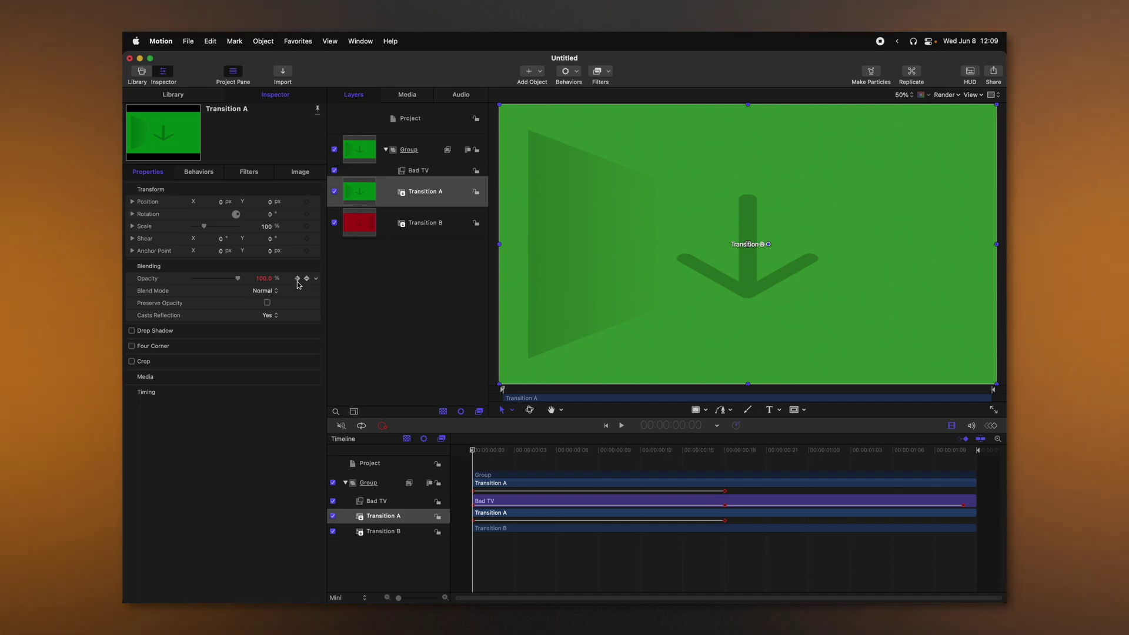
{"action": "key", "text": "shift+k"}
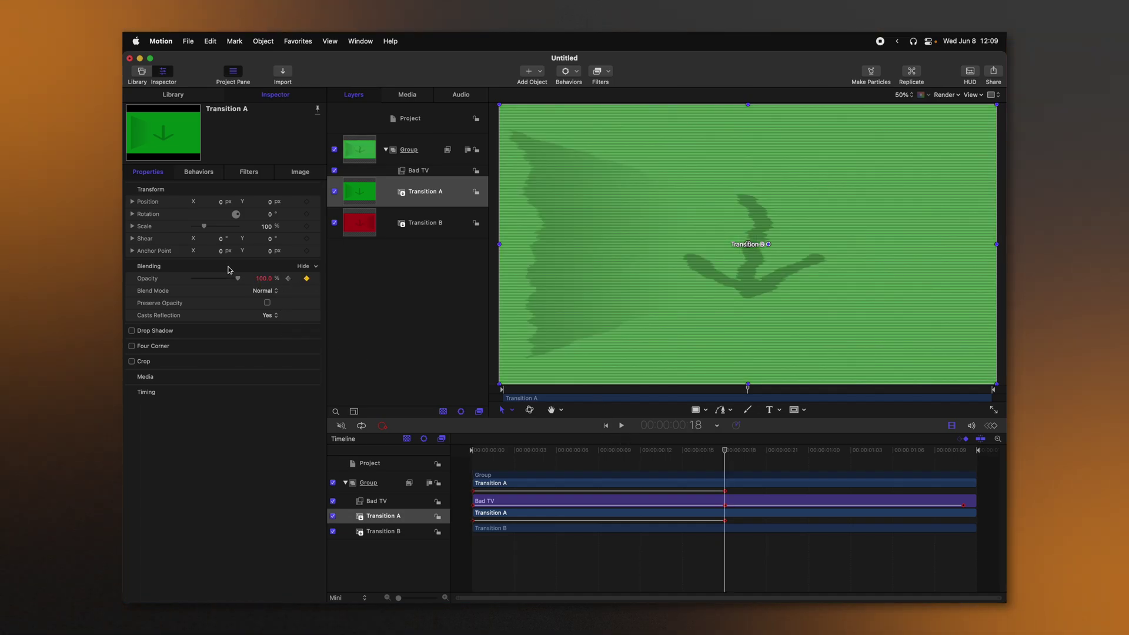
{"action": "left_click_drag", "start_coordinate": [238, 279], "coordinate": [124, 278]}
- Play back the transition, then delete the Bad TV filter from the Group
{"action": "left_click_drag", "start_coordinate": [588, 454], "coordinate": [424, 442]}
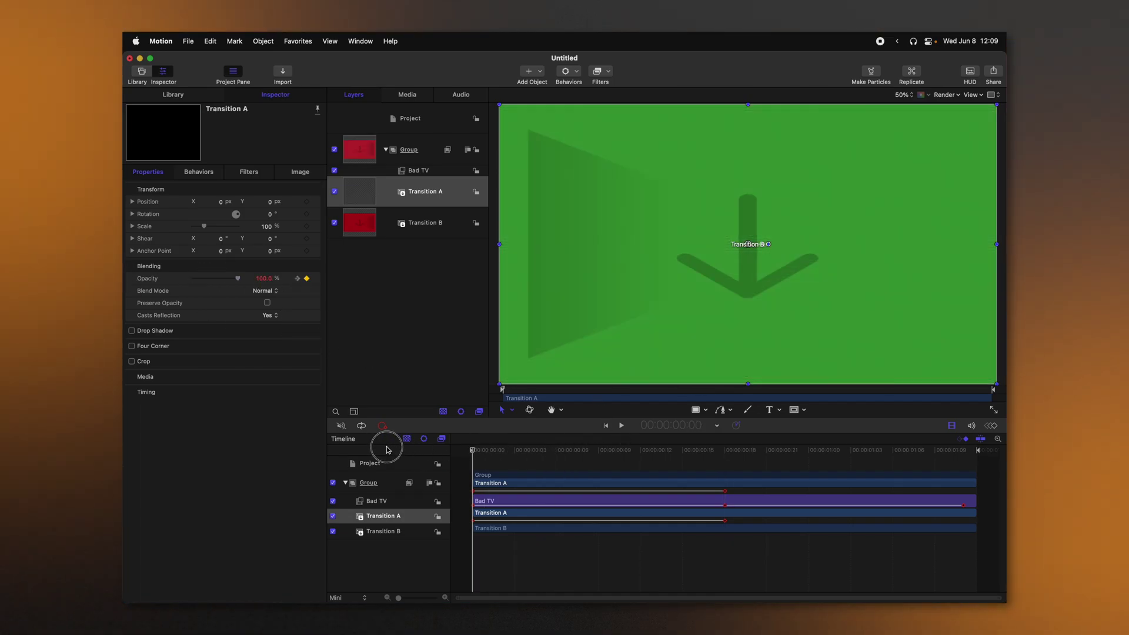
{"action": "key", "text": "space"}
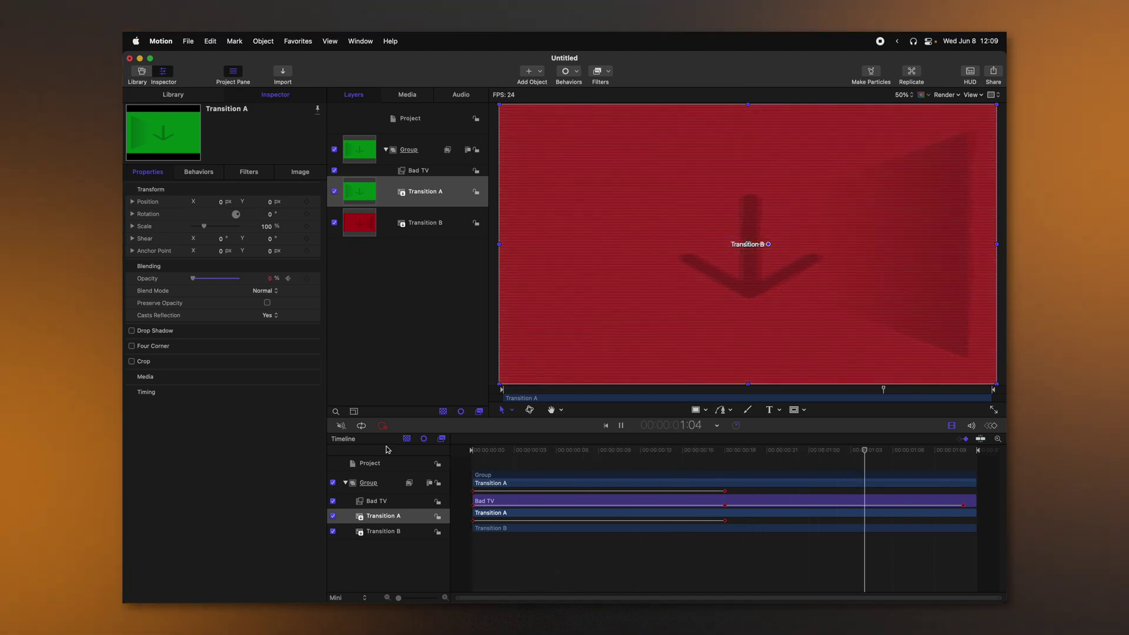
{"action": "left_click", "coordinate": [489, 449]}
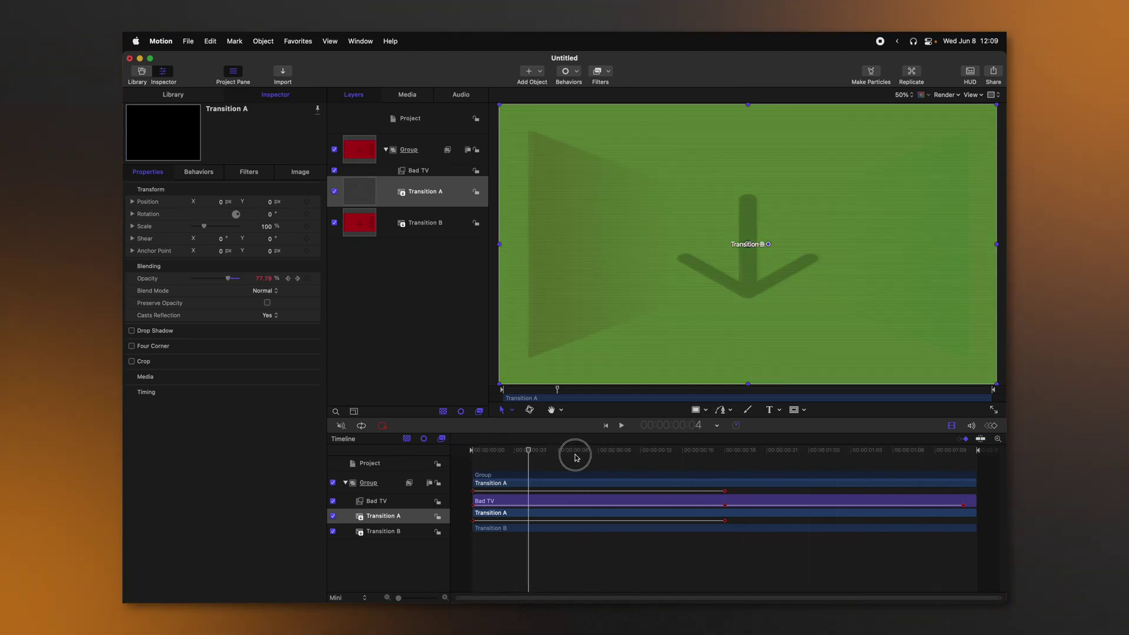
{"action": "left_click_drag", "start_coordinate": [575, 457], "coordinate": [988, 434]}
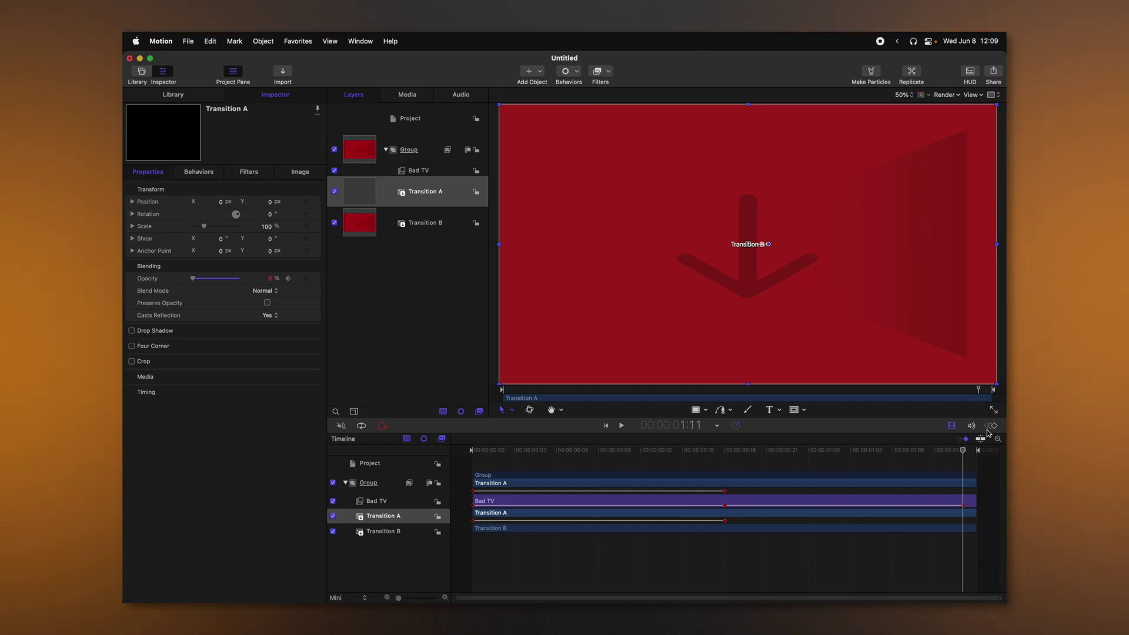
{"action": "left_click", "coordinate": [430, 171]}
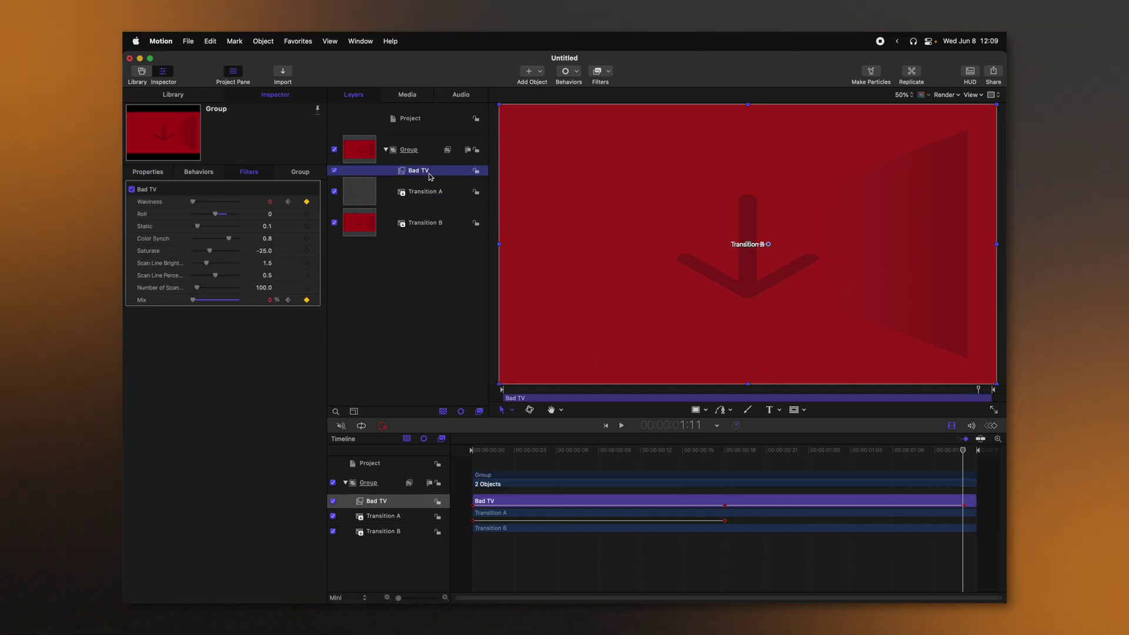
{"action": "key", "text": "Delete"}
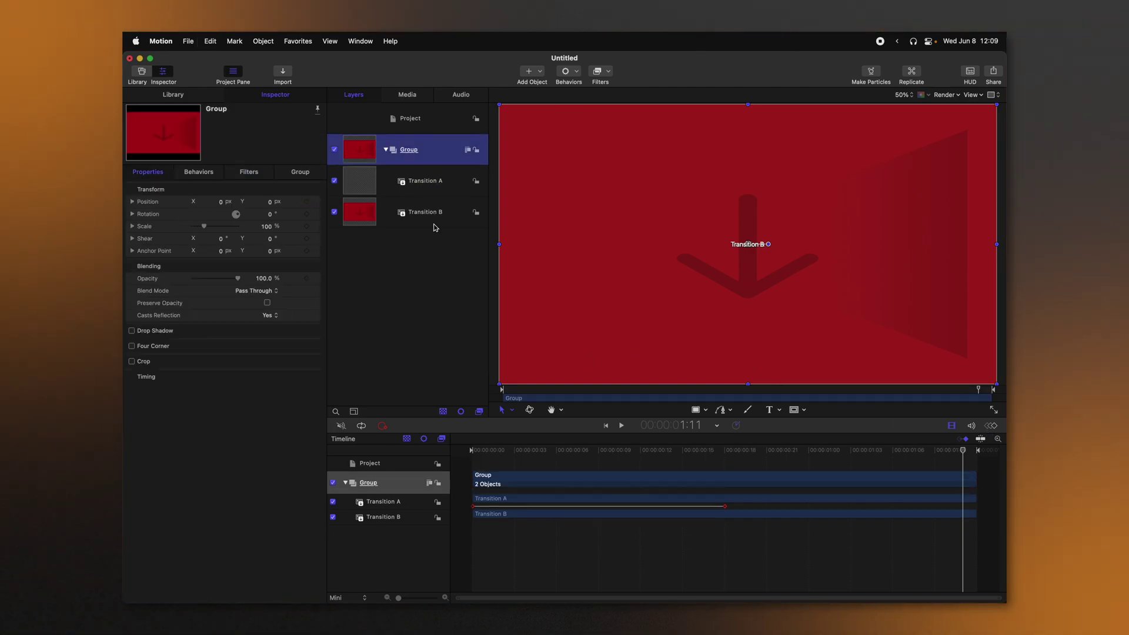
{"action": "left_click", "coordinate": [432, 188]}
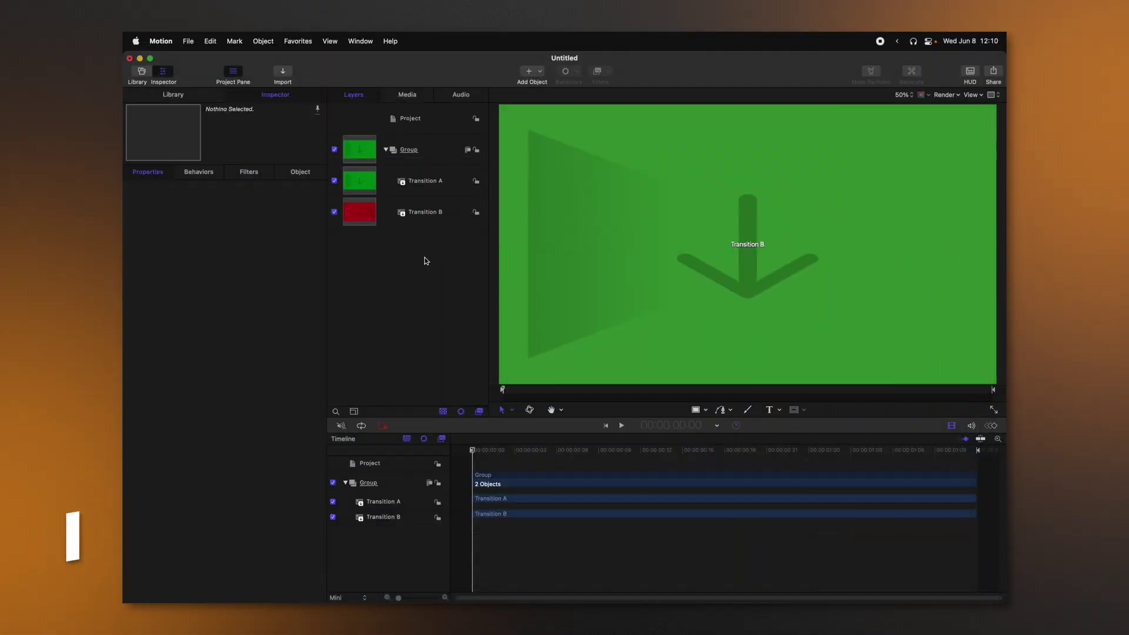
- Open Motion's import browser with Cmd+I to bring in the downloaded matte clips
{"action": "key", "text": "super+i"}
- Import a3-Apple Devices 4K.m4v from the mattes folder into the Group
{"action": "left_click", "coordinate": [312, 140]}
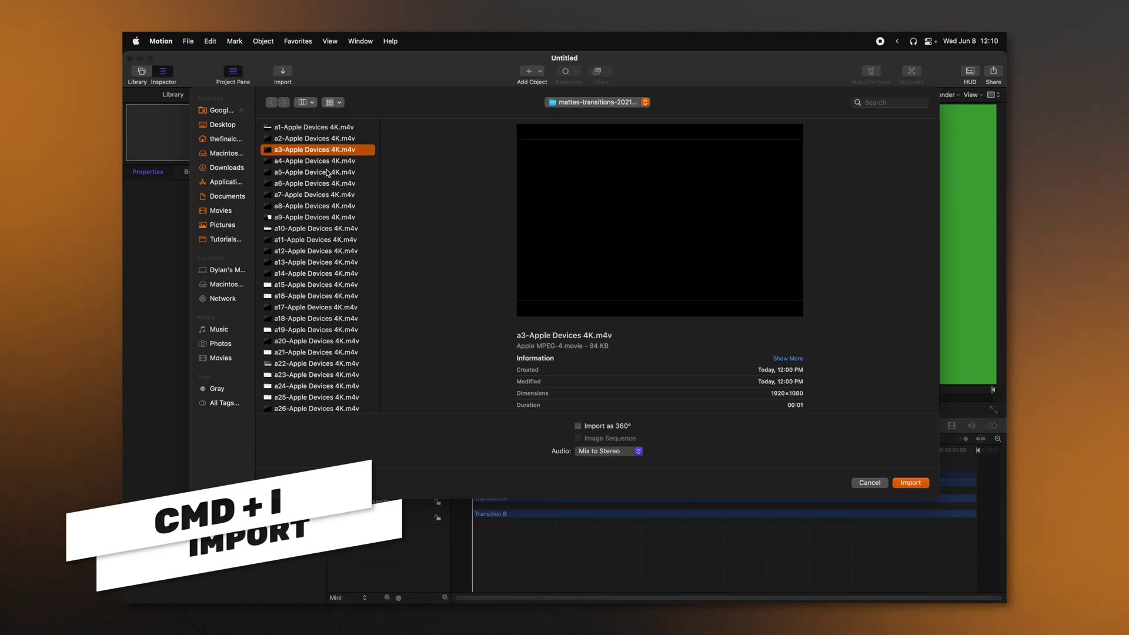
{"action": "left_click", "coordinate": [916, 484]}
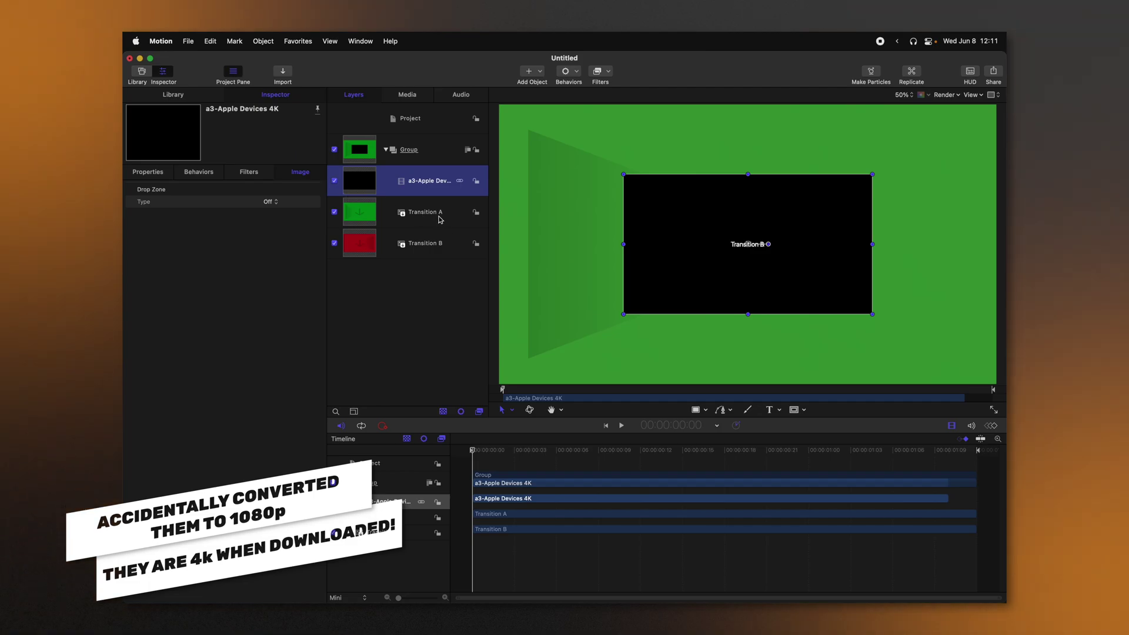
{"action": "left_click", "coordinate": [440, 219]}
- Add an image mask to Transition A using the a3-Apple Devices 4K layer as its source
{"action": "right_click", "coordinate": [432, 220]}
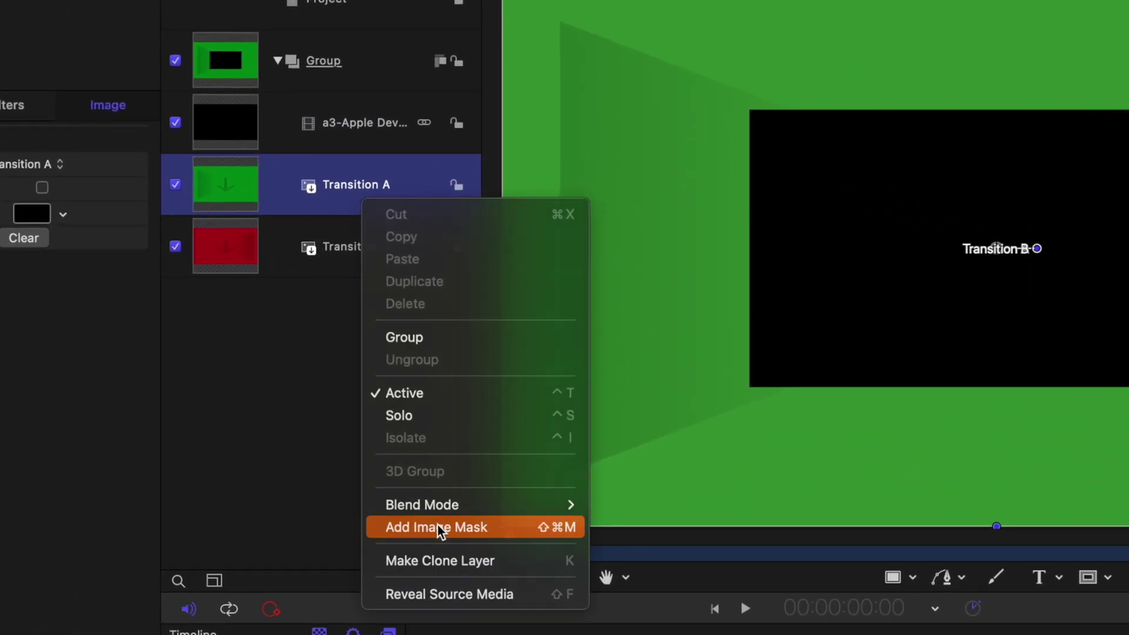
{"action": "left_click", "coordinate": [440, 528]}
{"action": "left_click_drag", "start_coordinate": [364, 128], "coordinate": [240, 243]}
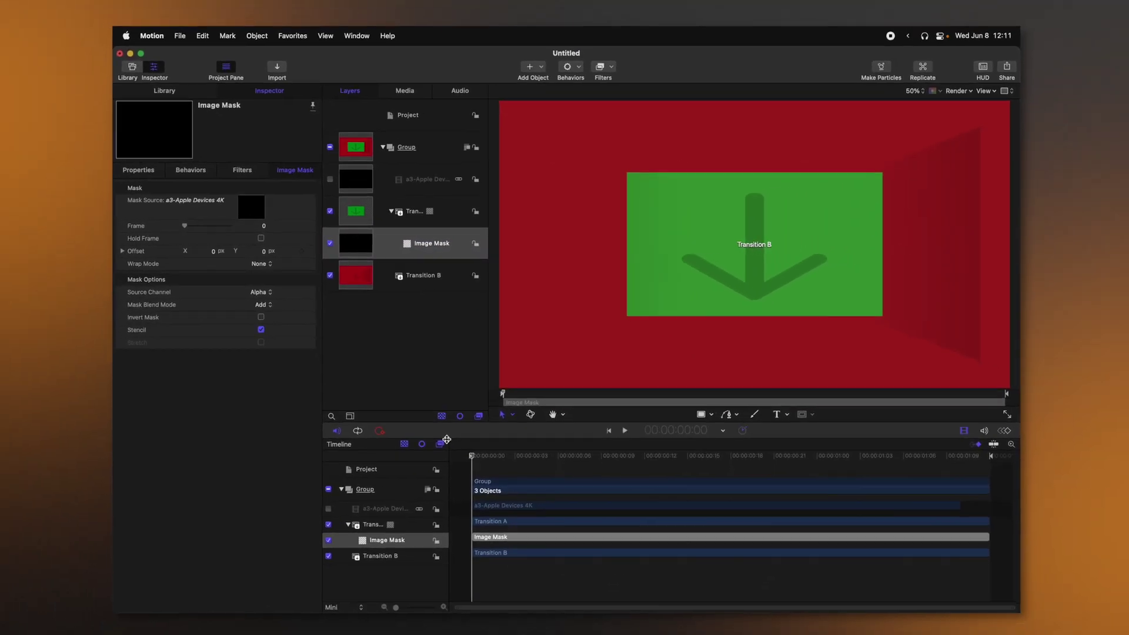
{"action": "left_click_drag", "start_coordinate": [479, 450], "coordinate": [463, 479]}
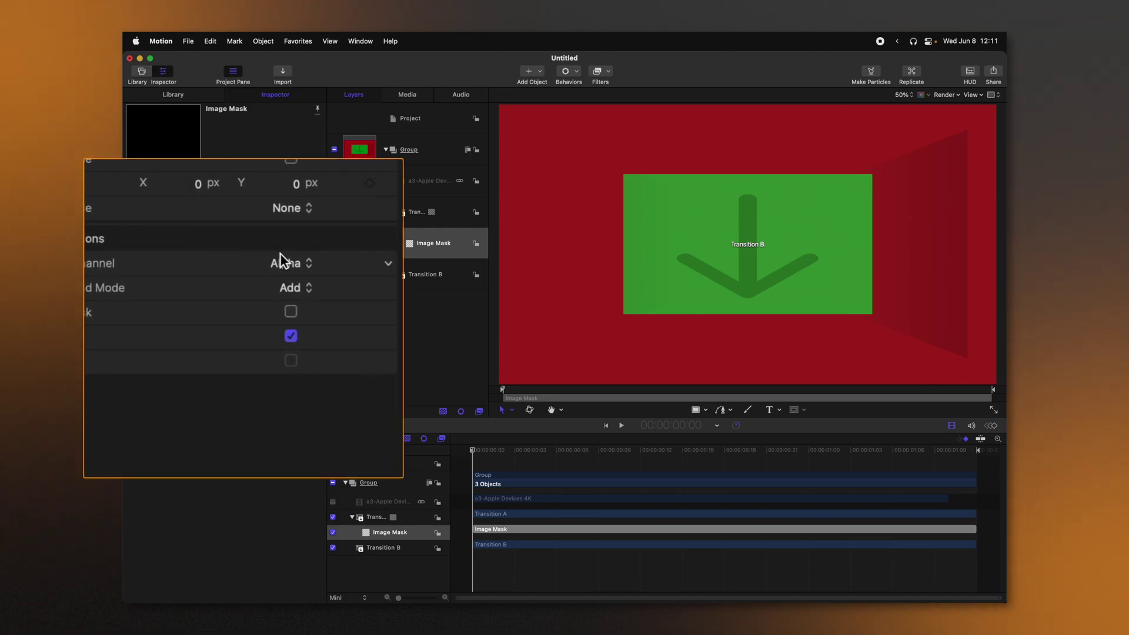
- Switch the image mask to the matte's luminance and scrub to preview the torn-paper reveal
{"action": "left_click", "coordinate": [302, 289]}
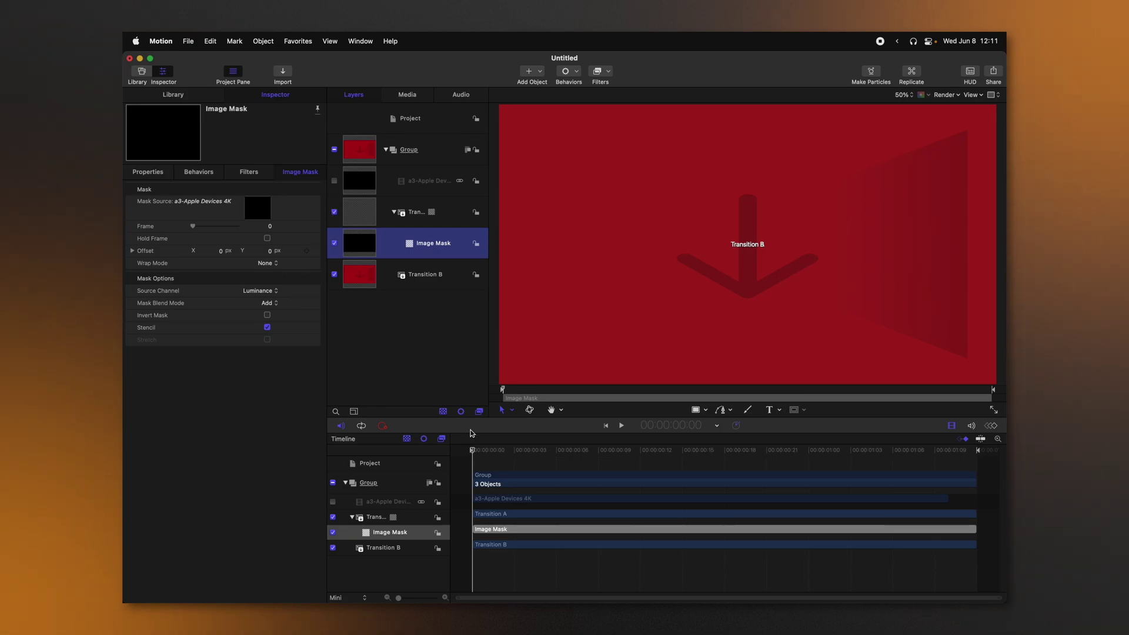
{"action": "left_click_drag", "start_coordinate": [564, 451], "coordinate": [748, 479]}
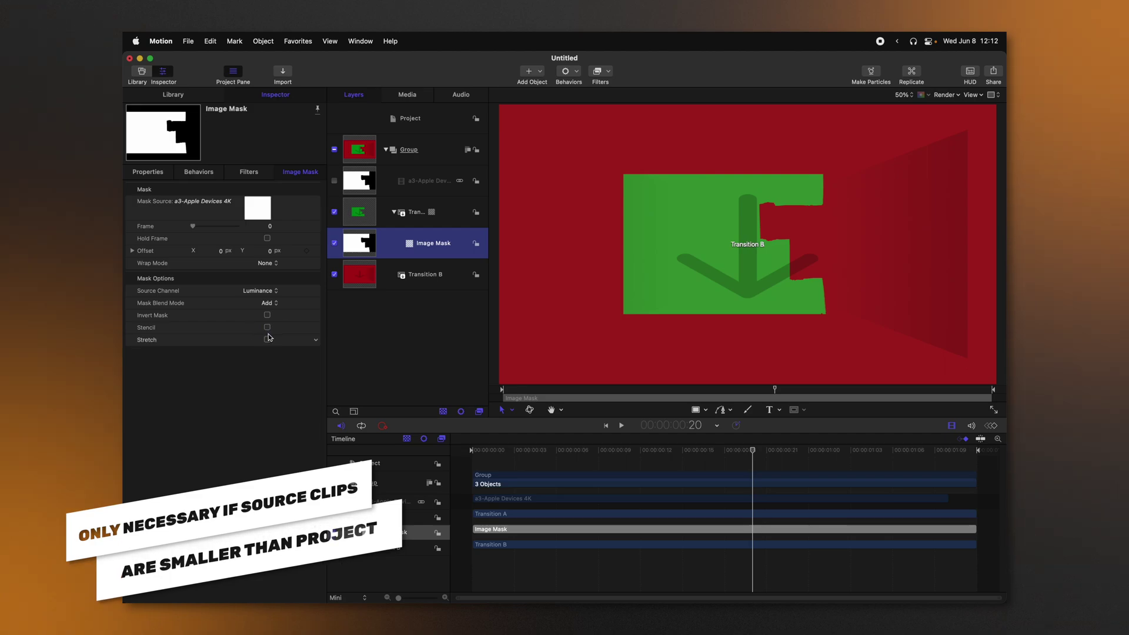
- Turn on Stretch so the paper-tear matte fills the frame, then scrub to preview it
{"action": "left_click", "coordinate": [268, 340]}
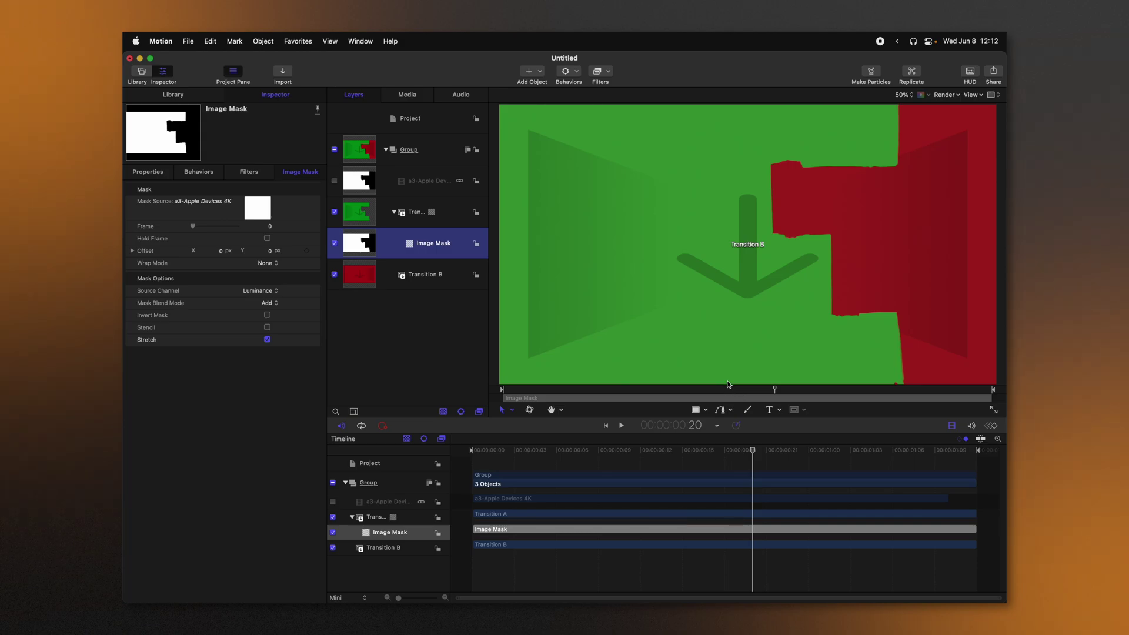
{"action": "left_click_drag", "start_coordinate": [728, 451], "coordinate": [444, 441]}
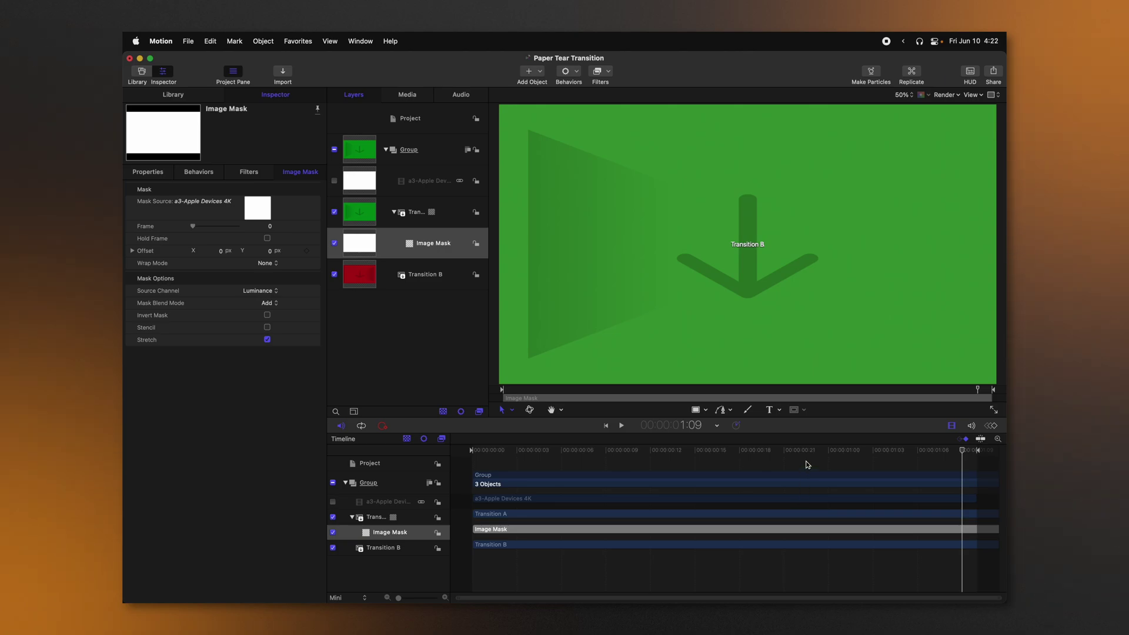
{"action": "left_click_drag", "start_coordinate": [809, 451], "coordinate": [468, 429]}
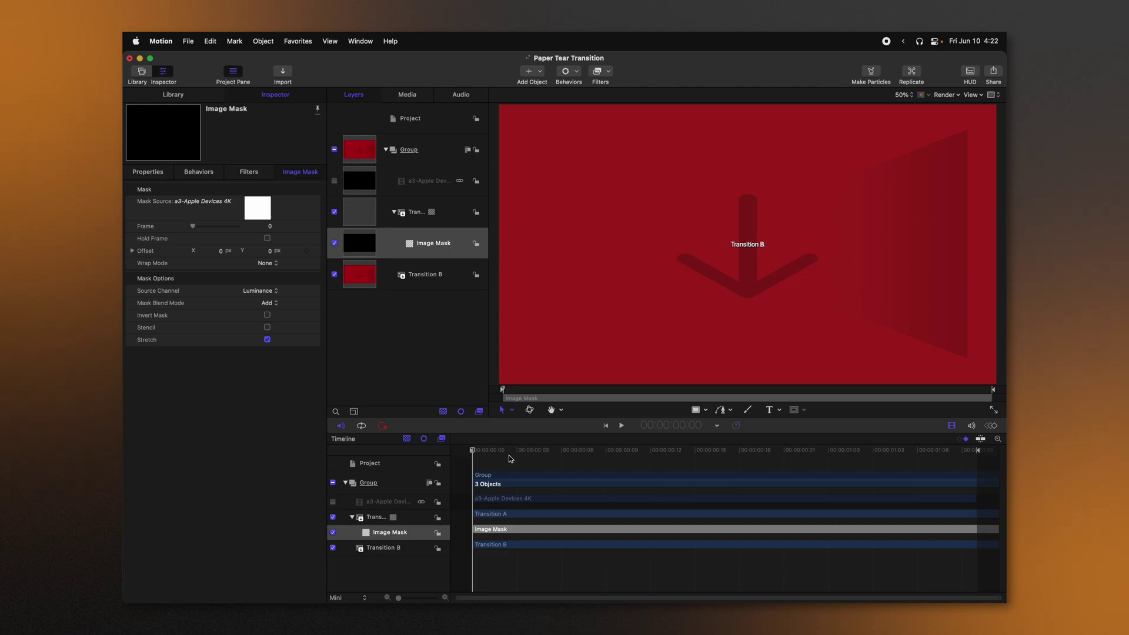
{"action": "left_click_drag", "start_coordinate": [515, 453], "coordinate": [872, 451]}
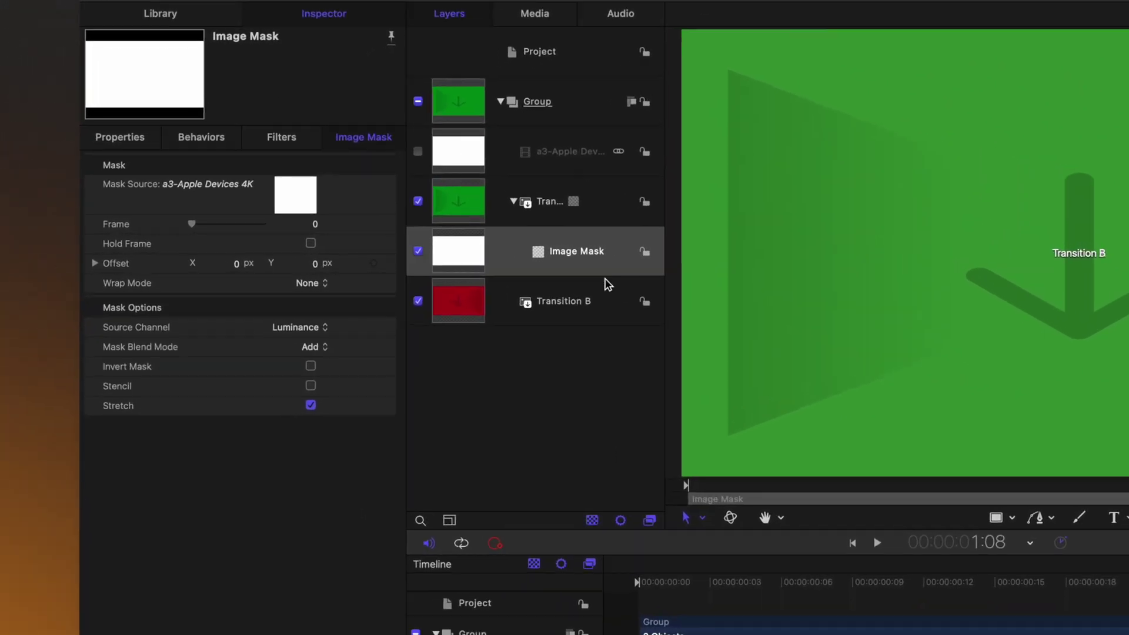
- On the Image Mask, try the Subtract mask blend mode, keeping blending at Add
{"action": "left_click", "coordinate": [443, 256]}
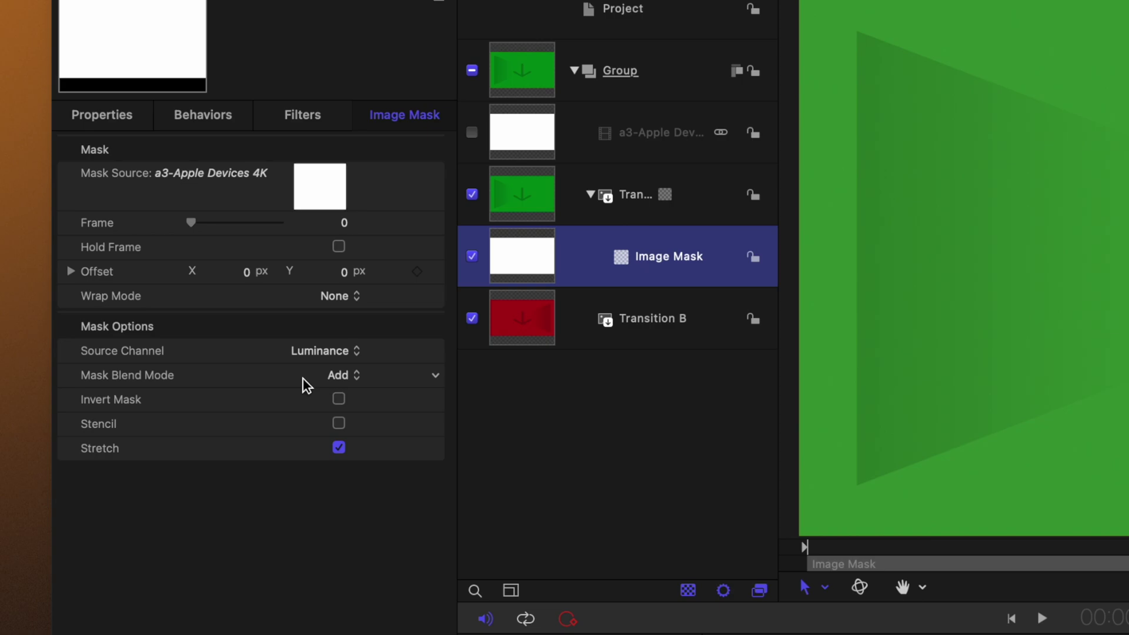
{"action": "left_click", "coordinate": [334, 378]}
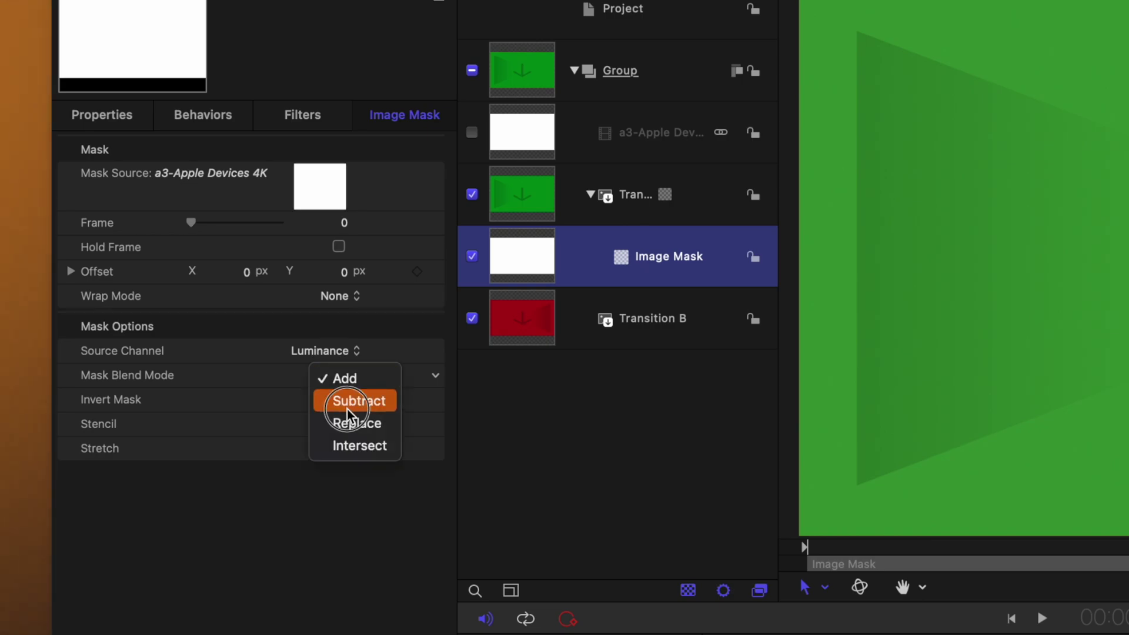
{"action": "left_click", "coordinate": [347, 406]}
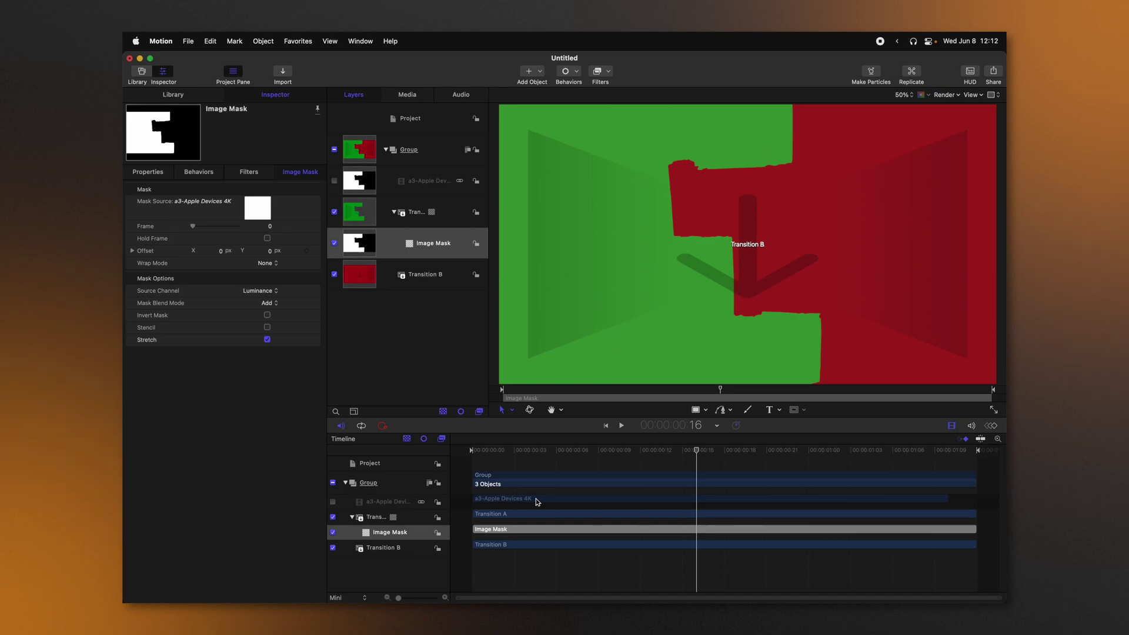
- Publish the template as 'Paper Tear Transition' in The Final Cut Bro category, then switch to Final Cut Pro
{"action": "key", "text": "super+s"}
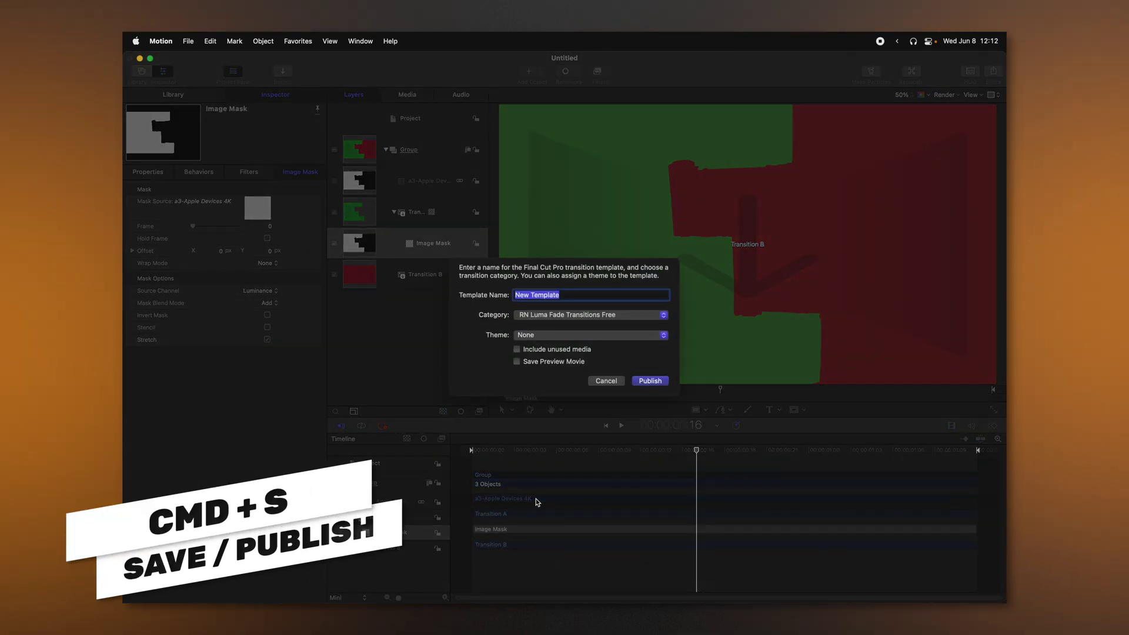
{"action": "type", "text": "Paper T"}
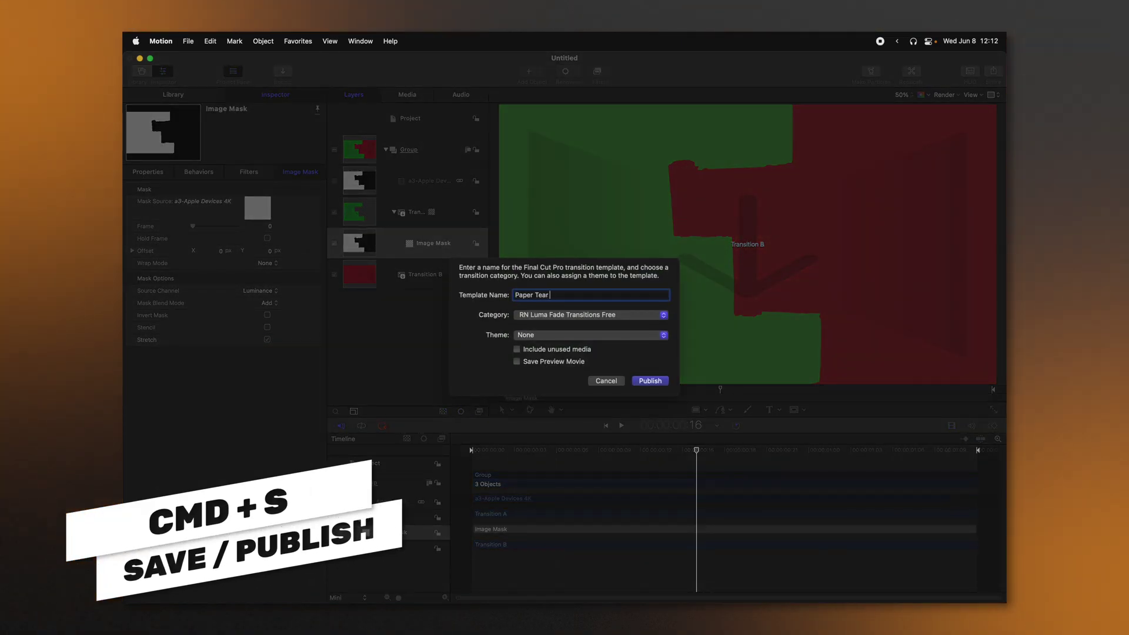
{"action": "left_click", "coordinate": [581, 315]}
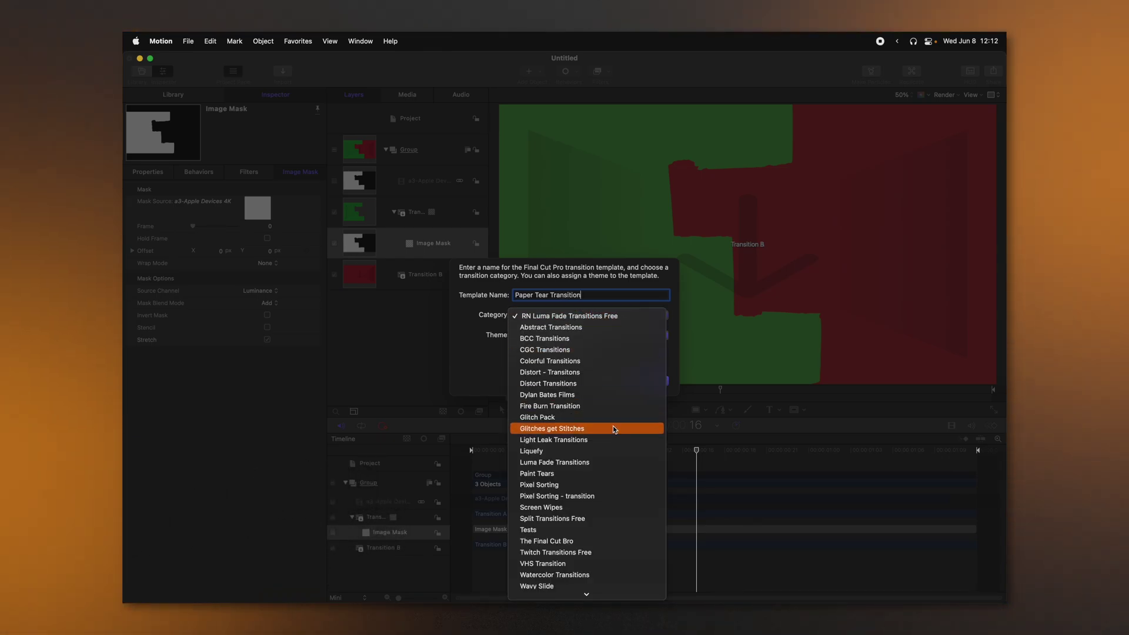
{"action": "scroll", "coordinate": [598, 439], "scroll_direction": "down", "scroll_amount": 3}
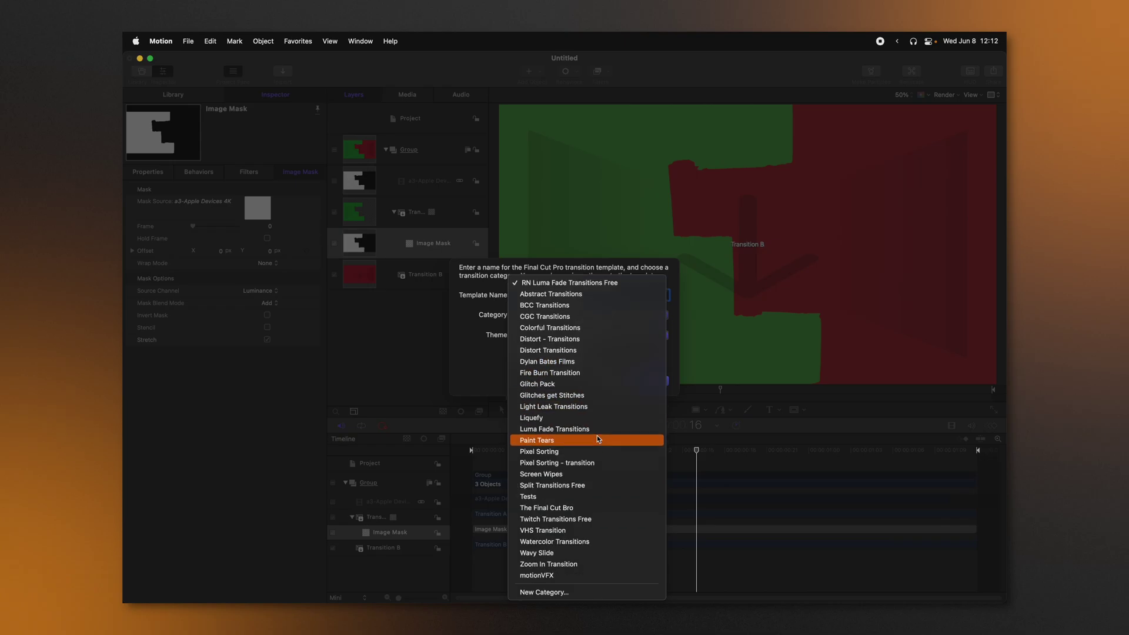
{"action": "left_click", "coordinate": [570, 508]}
{"action": "left_click", "coordinate": [650, 381]}
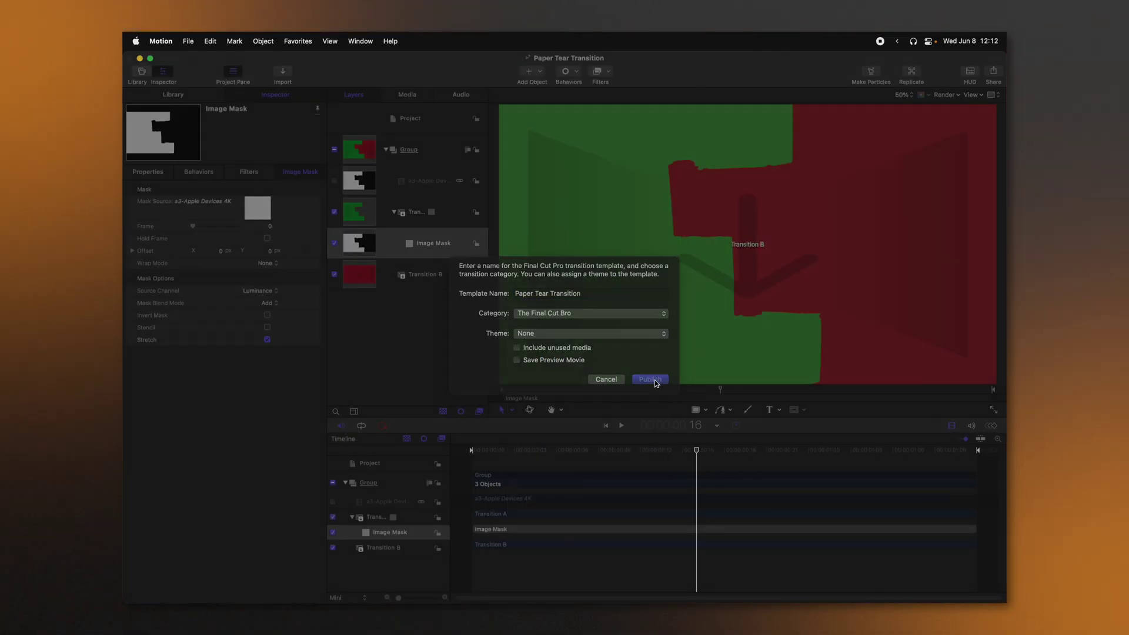
{"action": "left_click", "coordinate": [524, 566]}
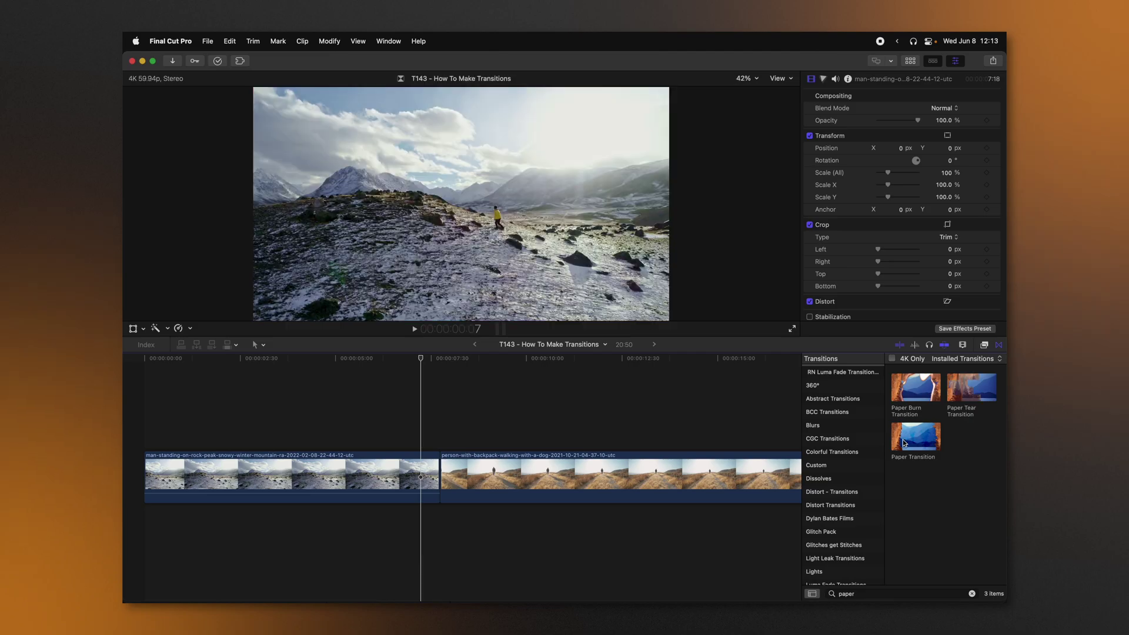
- Drop Paper Tear Transition between the mountain and hiker clips, lengthen it to 6:07, and play it back
{"action": "scroll", "coordinate": [855, 455], "scroll_direction": "up", "scroll_amount": 1}
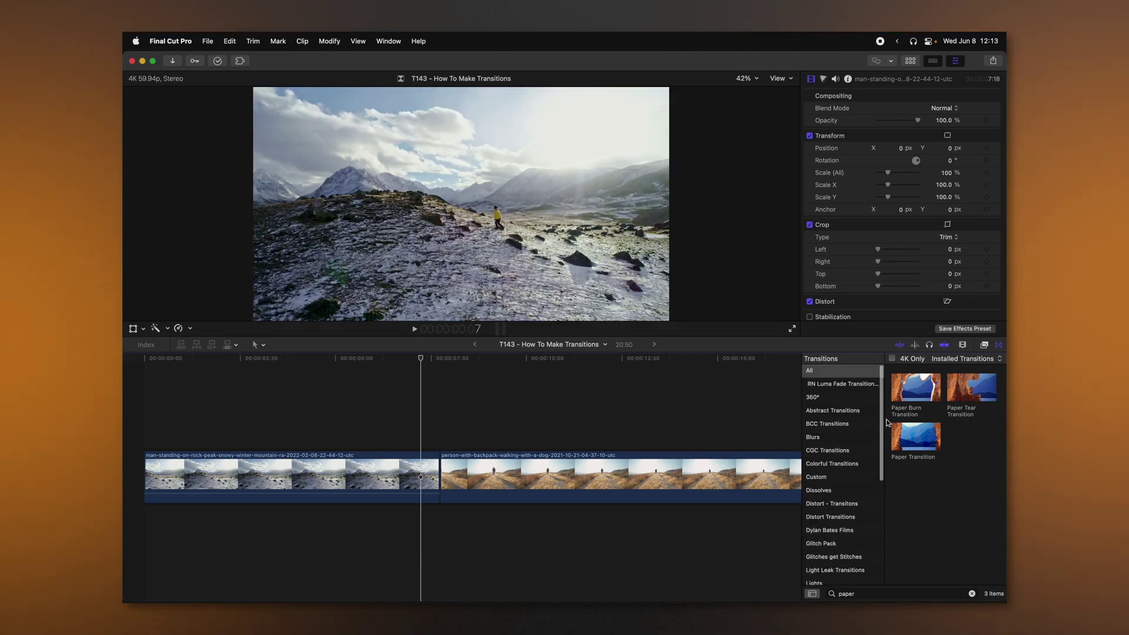
{"action": "left_click_drag", "start_coordinate": [984, 391], "coordinate": [441, 465]}
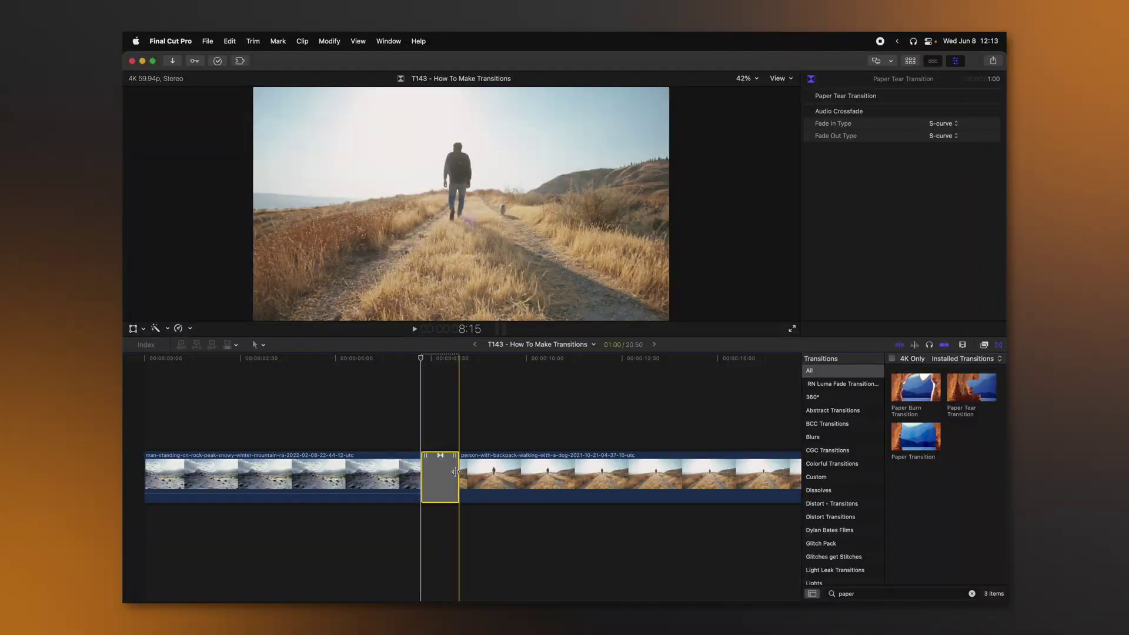
{"action": "left_click_drag", "start_coordinate": [456, 470], "coordinate": [555, 470]}
{"action": "key", "text": "space"}
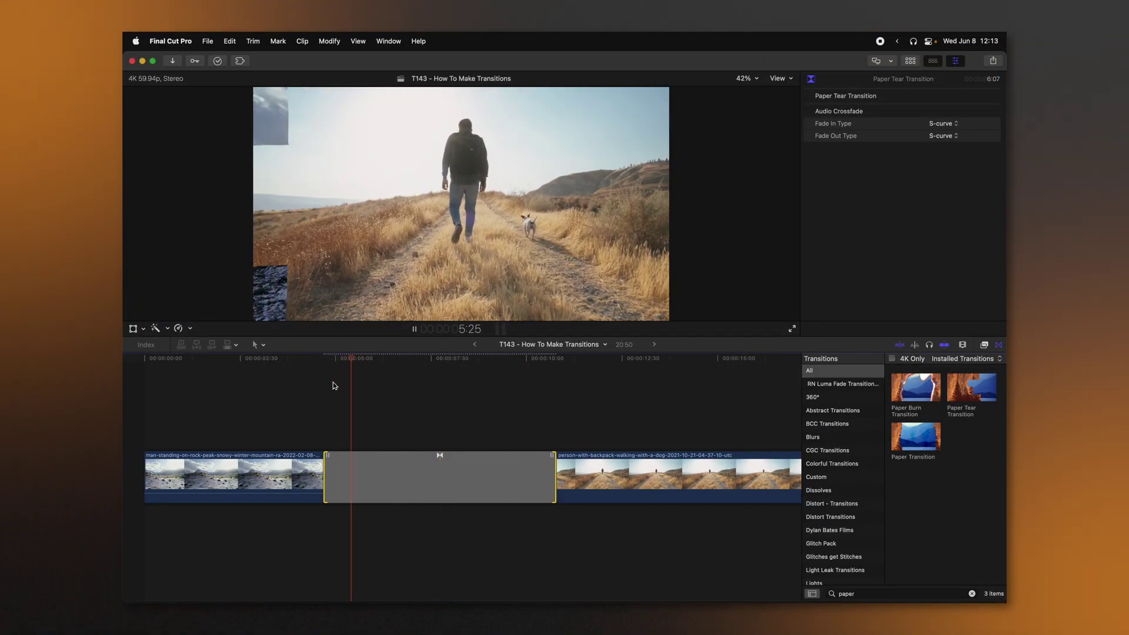